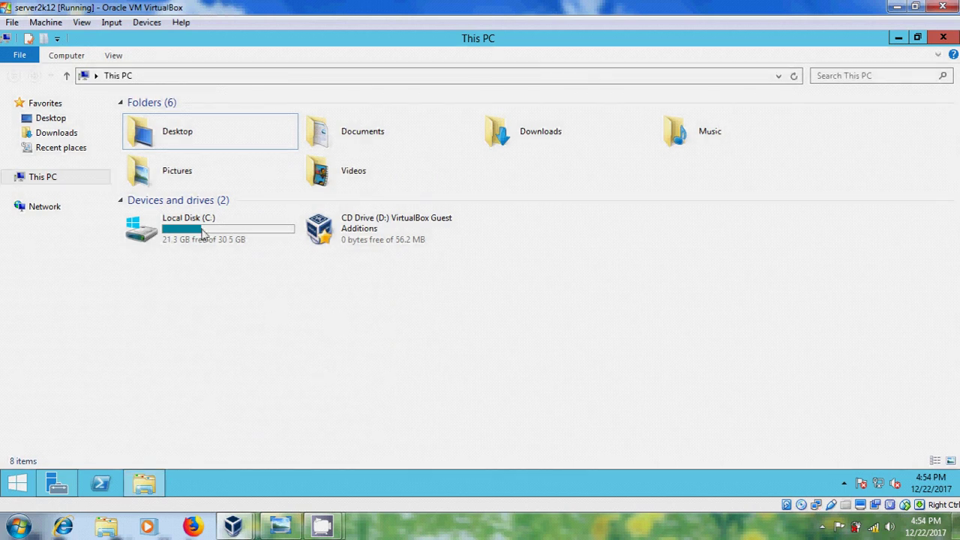
- Create a folder named profiles on Local Disk (C:) and open its Properties
{"action": "left_click", "coordinate": [239, 234]}
{"action": "double_click", "coordinate": [238, 234]}
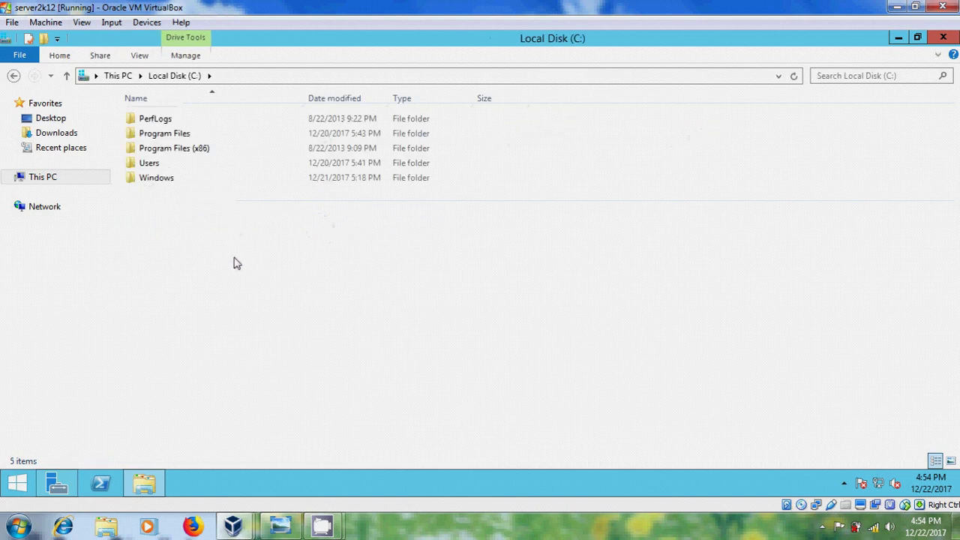
{"action": "right_click", "coordinate": [201, 238]}
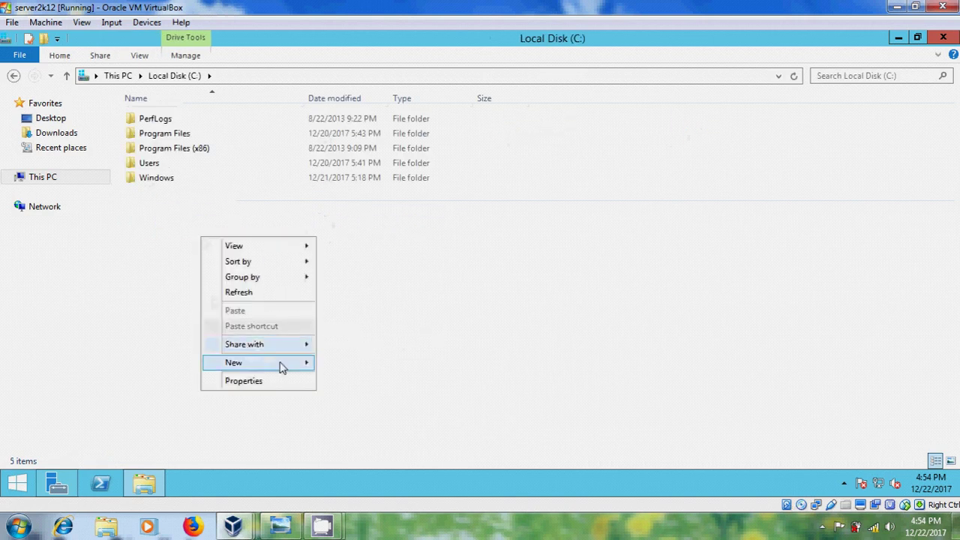
{"action": "left_click", "coordinate": [355, 365]}
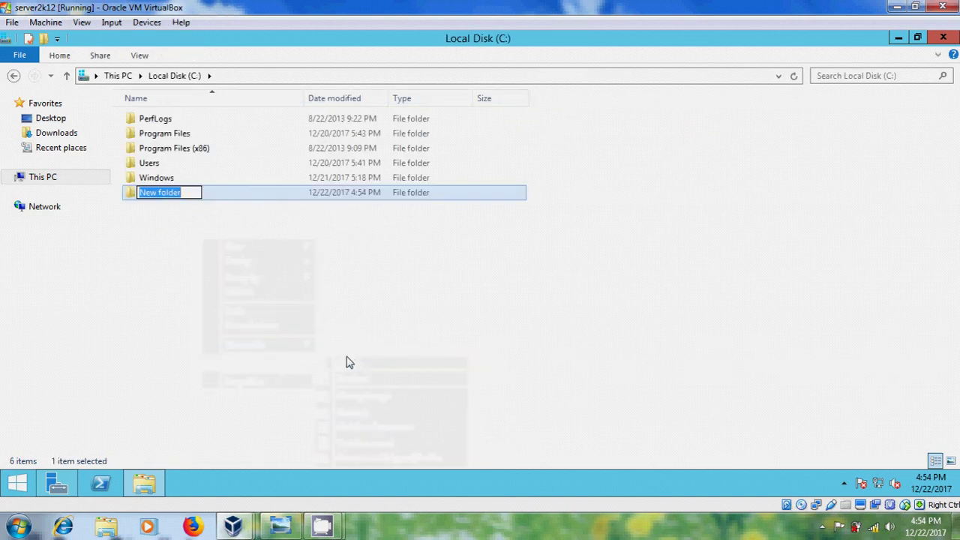
{"action": "type", "text": "prof"}
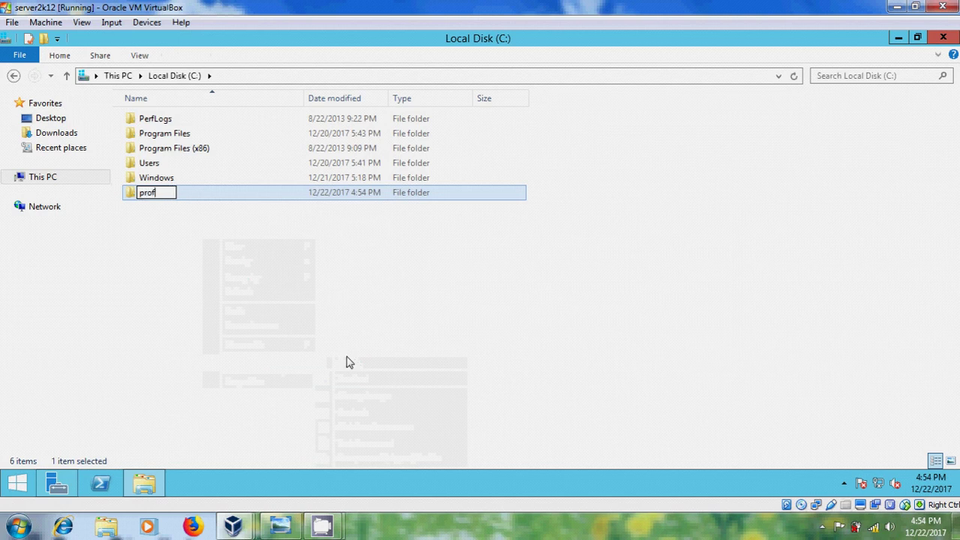
{"action": "type", "text": "iles"}
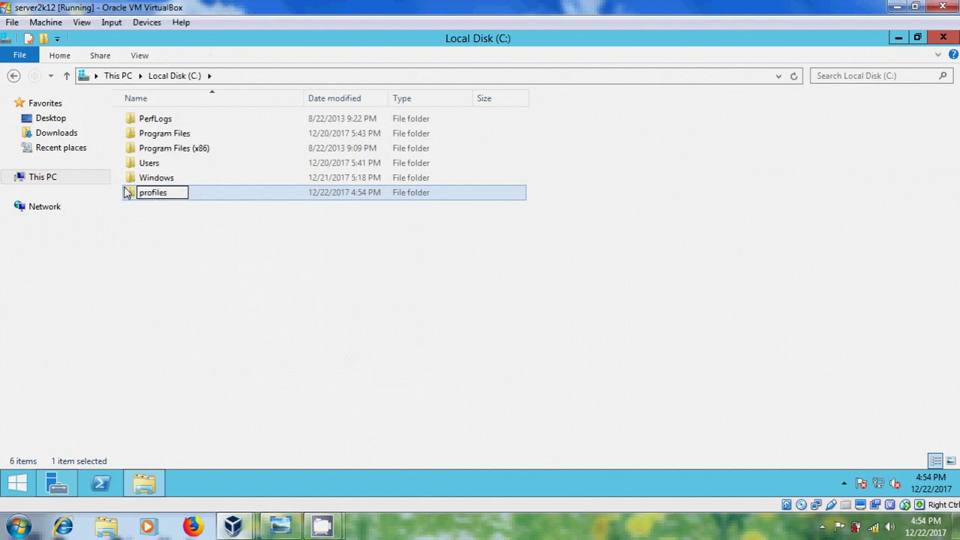
{"action": "key", "text": "Return"}
{"action": "right_click", "coordinate": [129, 192]}
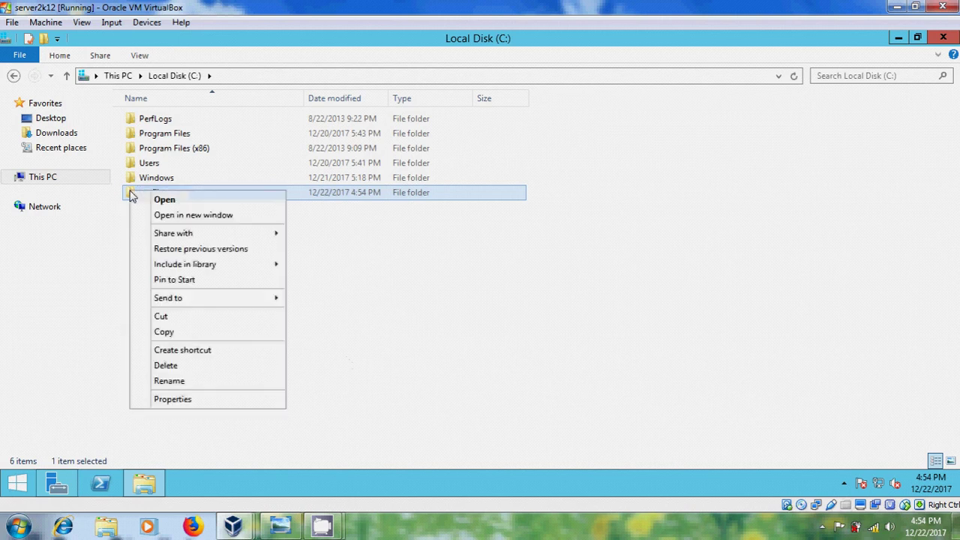
{"action": "left_click", "coordinate": [216, 401]}
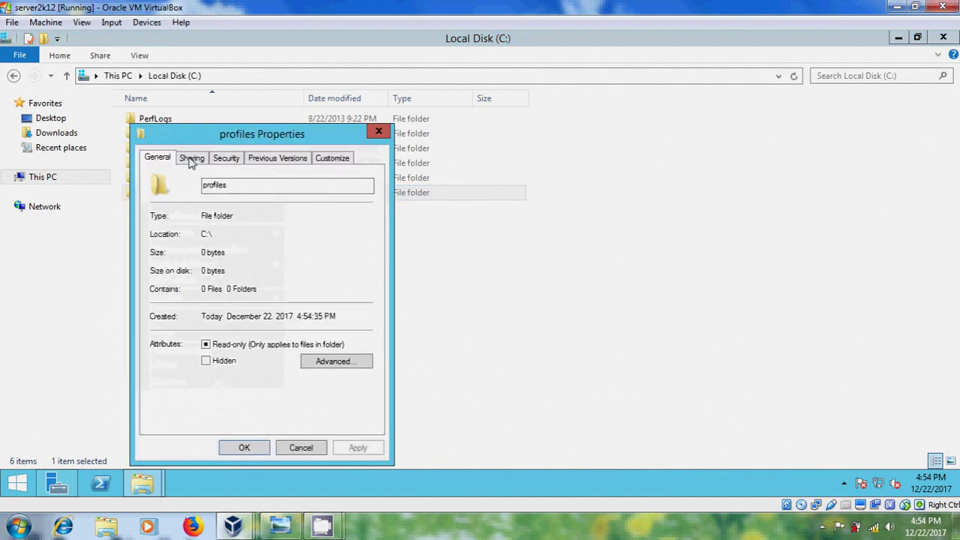
- Turn on Advanced Sharing for the profiles folder and open its share permissions
{"action": "left_click", "coordinate": [191, 159]}
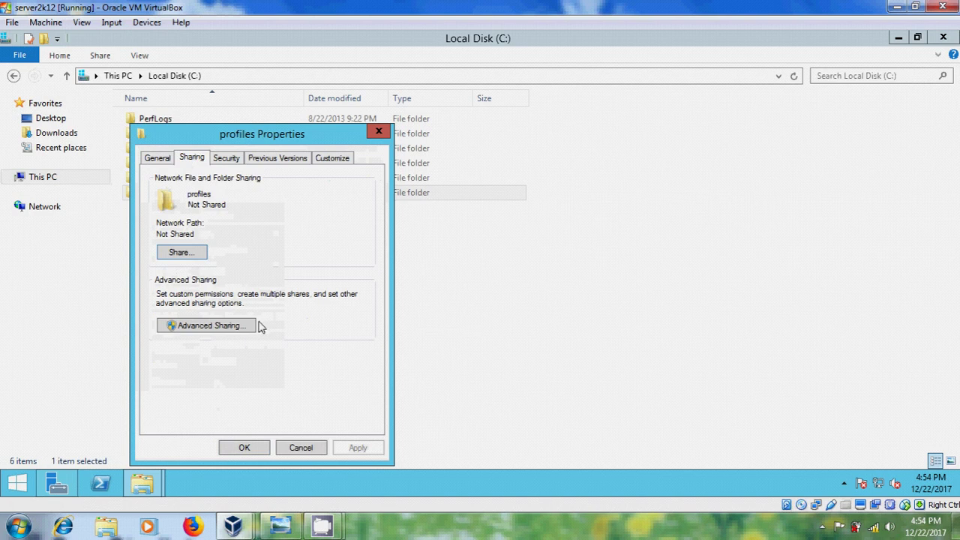
{"action": "left_click", "coordinate": [228, 329]}
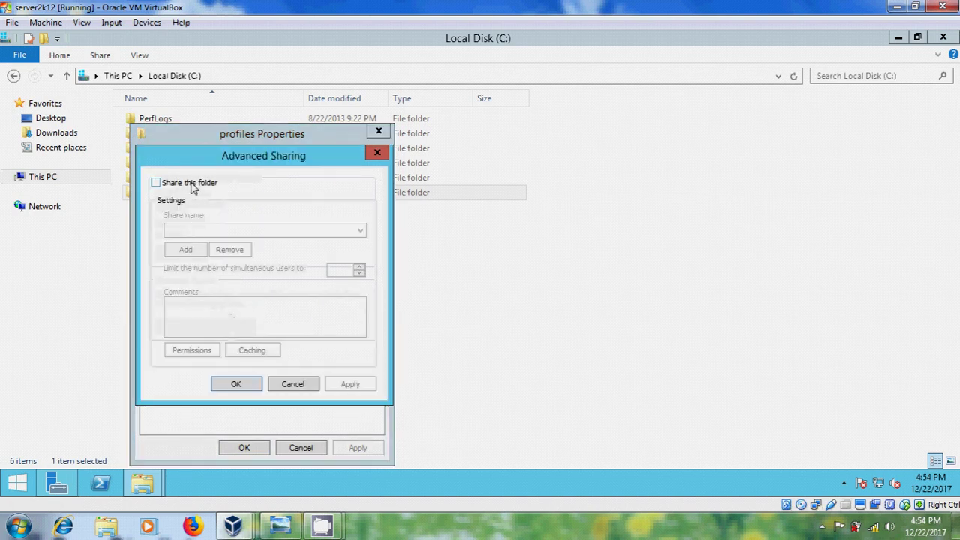
{"action": "left_click", "coordinate": [191, 184]}
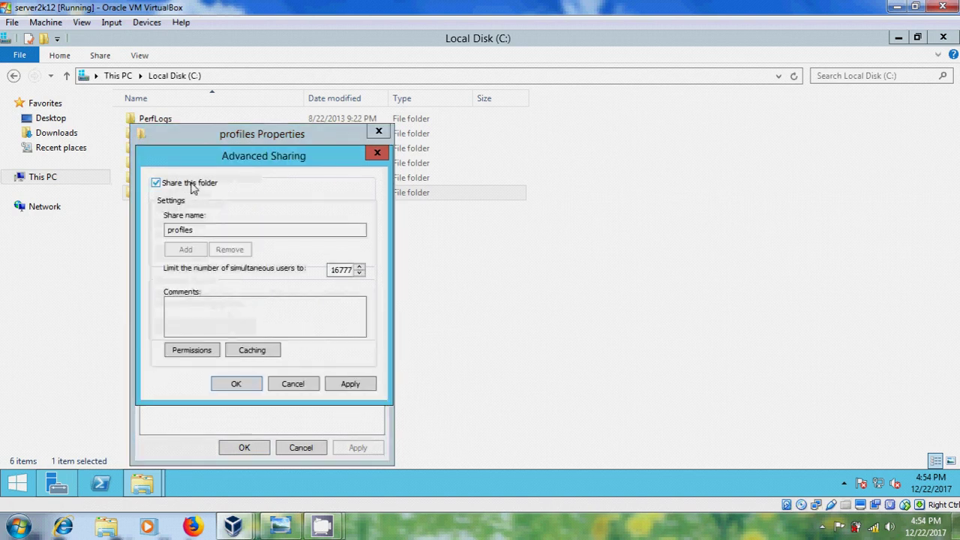
{"action": "left_click", "coordinate": [192, 351]}
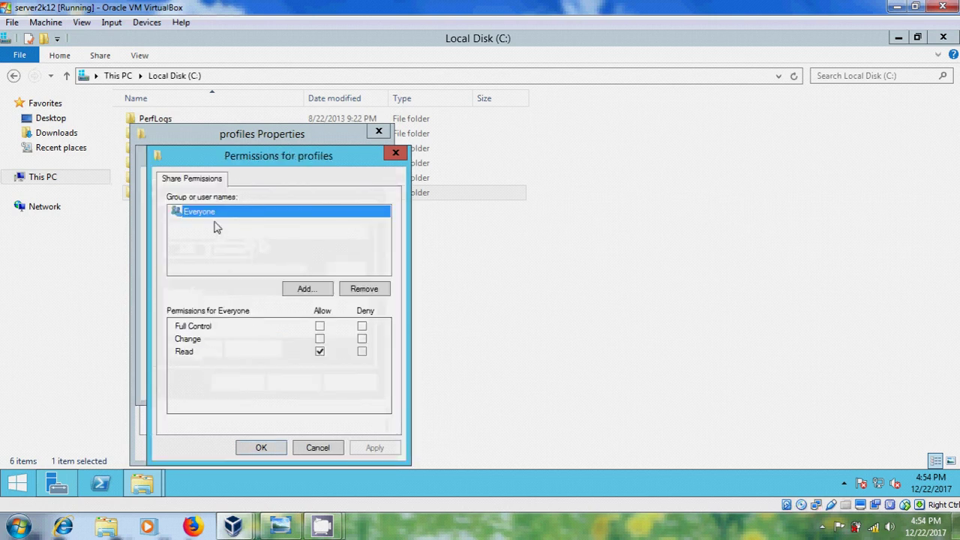
- Replace Everyone with Authenticated Users holding Full Control in the share permissions
{"action": "left_click", "coordinate": [365, 290]}
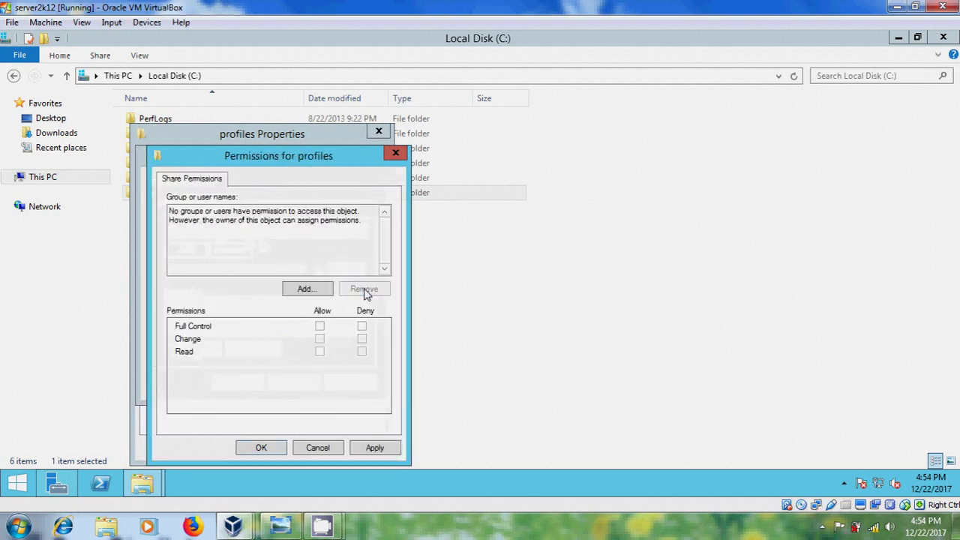
{"action": "left_click", "coordinate": [316, 292]}
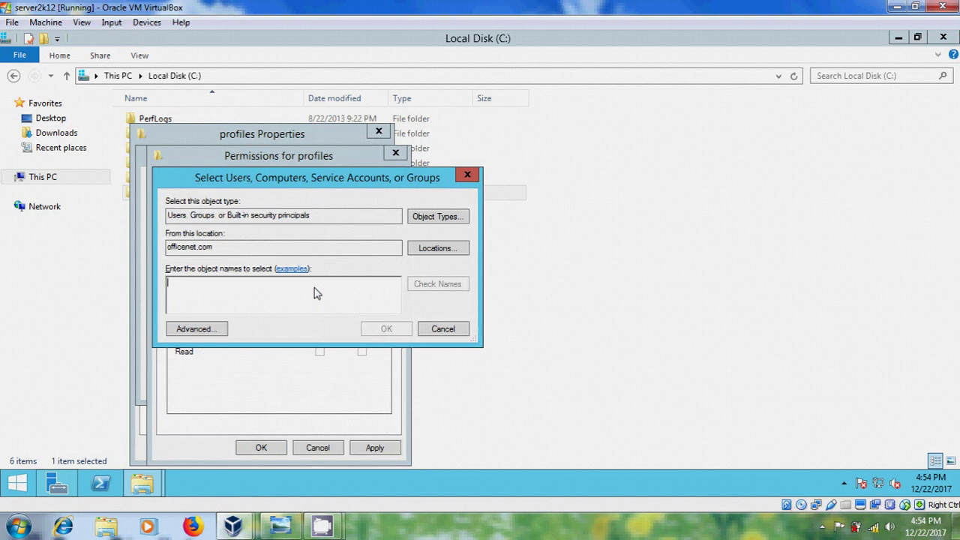
{"action": "type", "text": "a"}
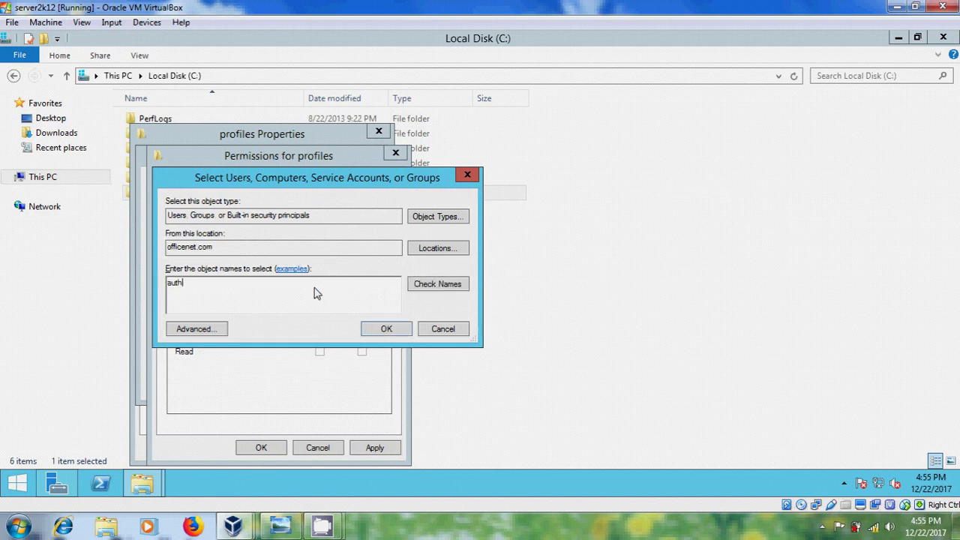
{"action": "type", "text": "uth"}
{"action": "left_click", "coordinate": [447, 284]}
{"action": "left_click", "coordinate": [377, 330]}
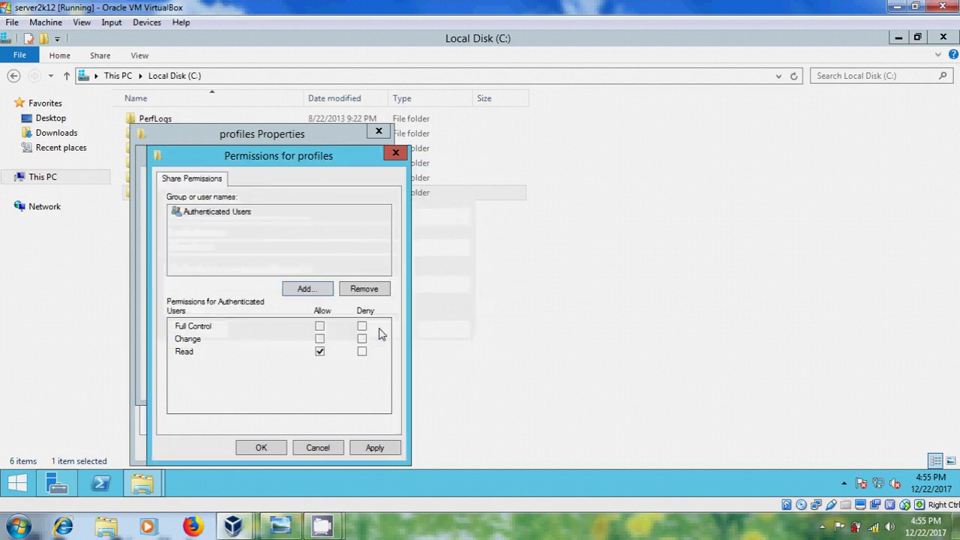
{"action": "left_click", "coordinate": [320, 327]}
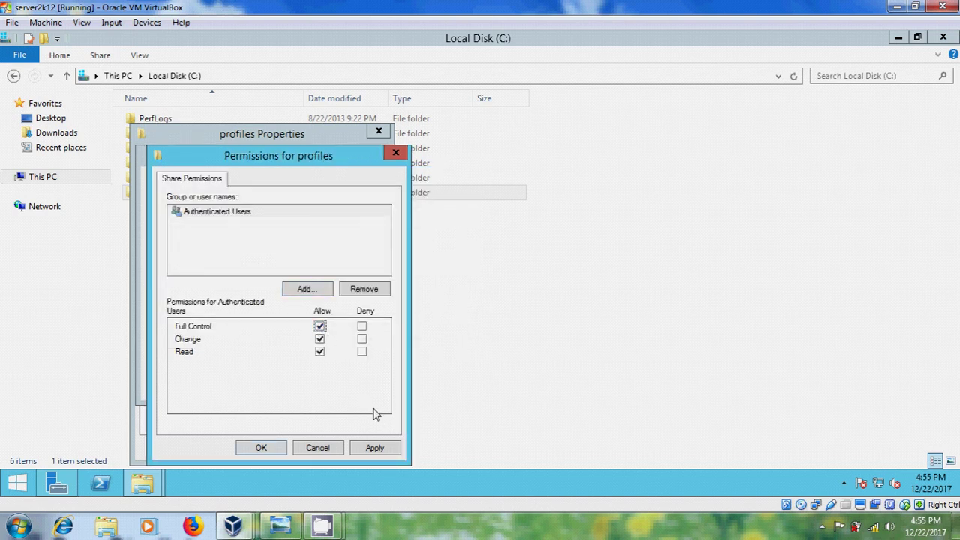
{"action": "left_click", "coordinate": [392, 449]}
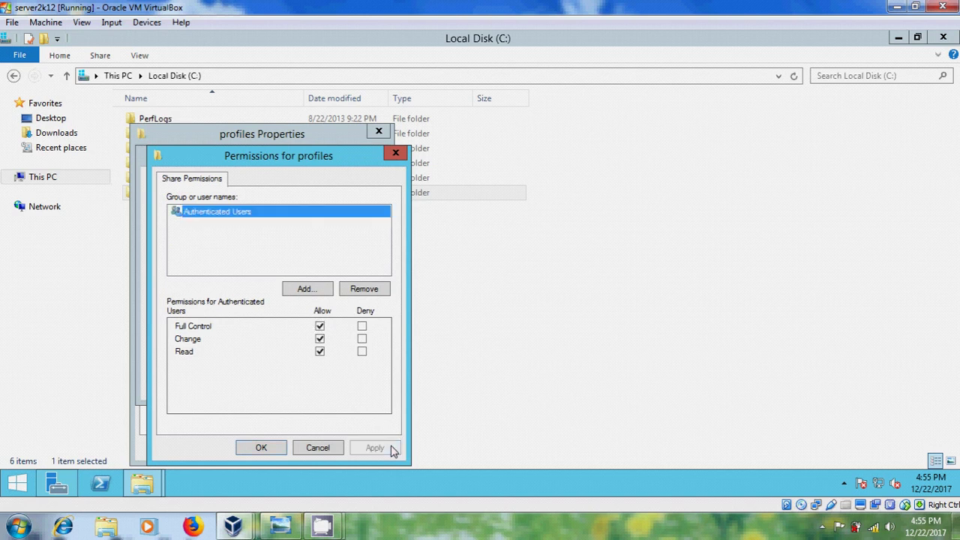
{"action": "left_click", "coordinate": [268, 450]}
- Apply the advanced sharing settings and close the profiles folder Properties
{"action": "left_click", "coordinate": [344, 385]}
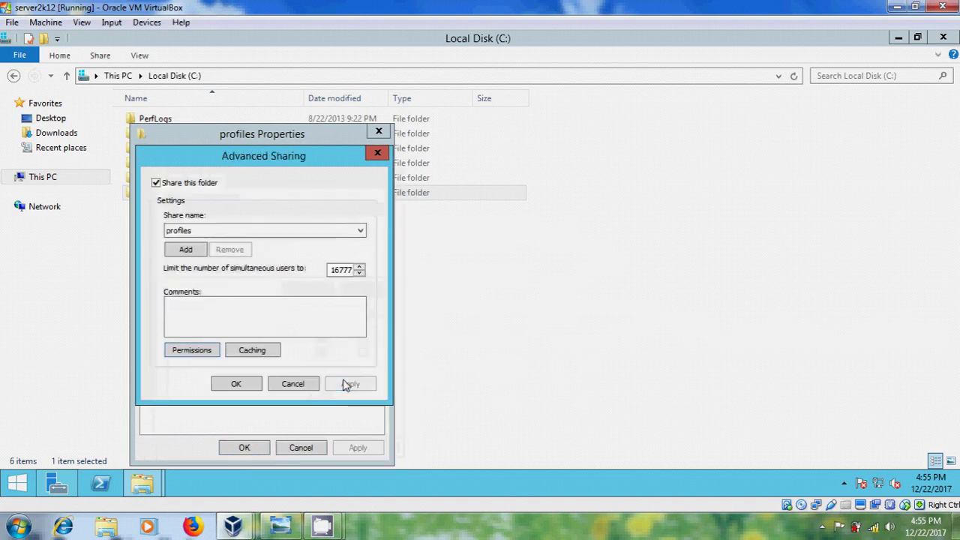
{"action": "left_click", "coordinate": [236, 385]}
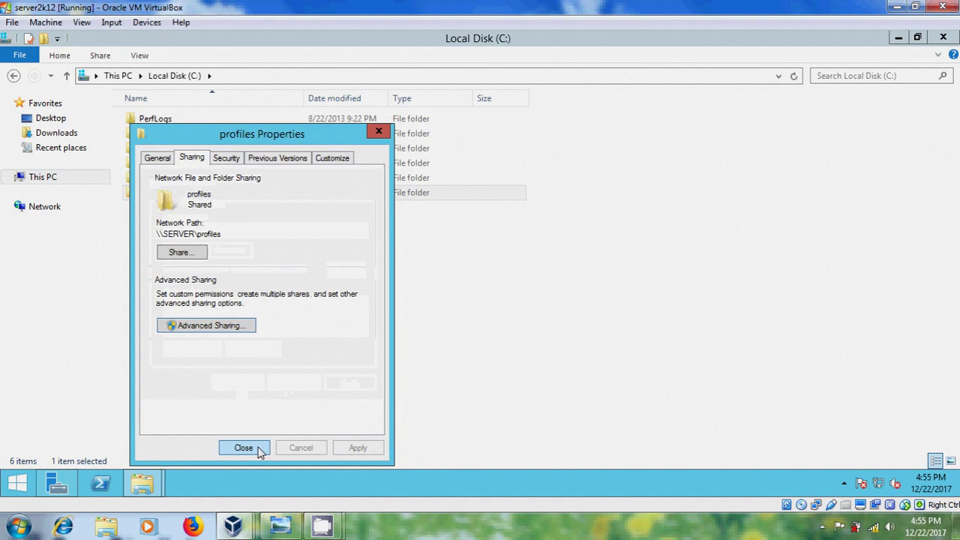
{"action": "left_click", "coordinate": [243, 448]}
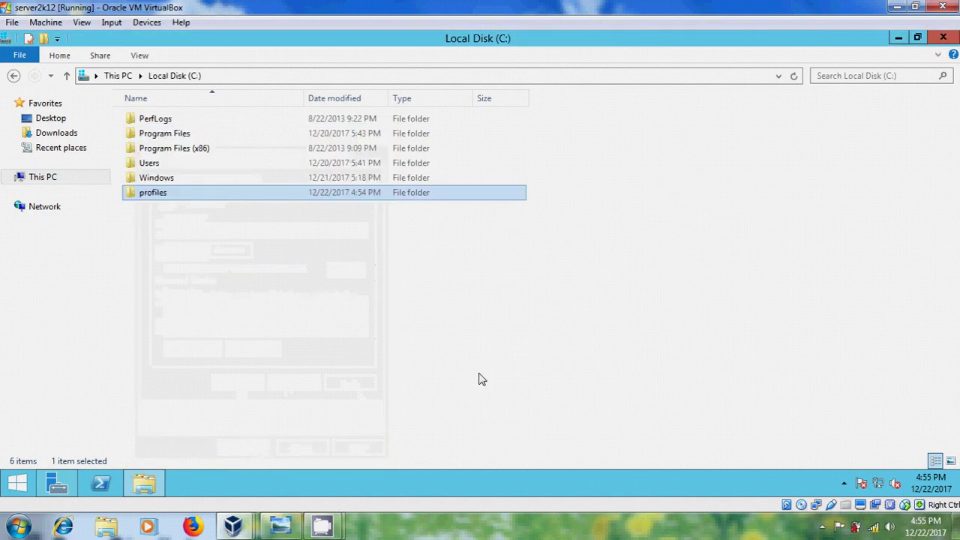
{"action": "left_click", "coordinate": [57, 486]}
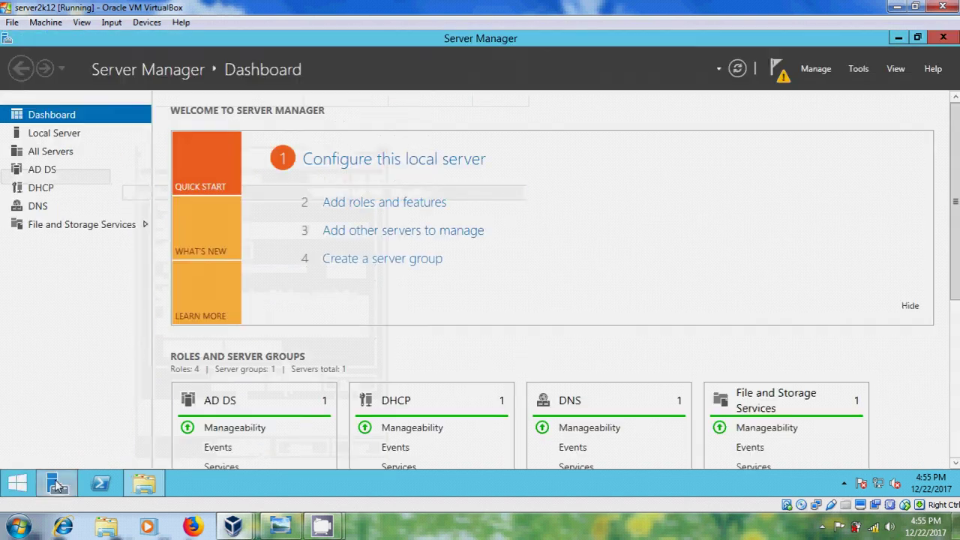
- Launch Active Directory Users and Computers from Server Manager's Tools menu
{"action": "left_click", "coordinate": [860, 69]}
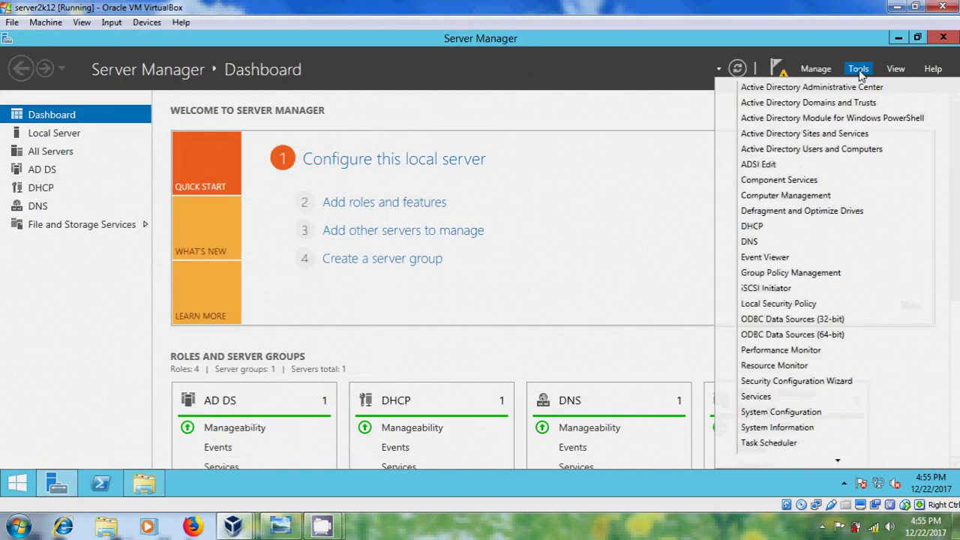
{"action": "left_click", "coordinate": [882, 150]}
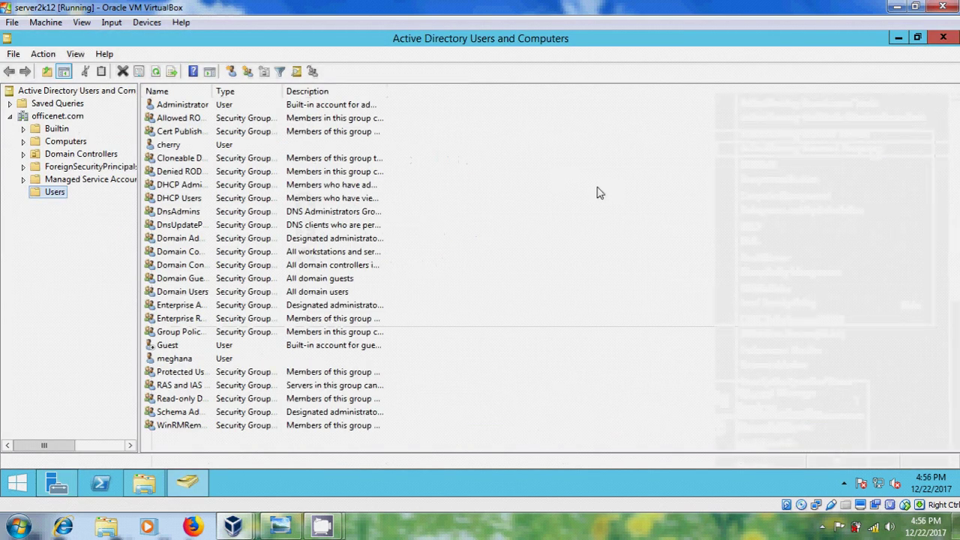
- Copy the Administrator account into a new user with logon name sweety
{"action": "left_click", "coordinate": [187, 105]}
{"action": "right_click", "coordinate": [186, 106]}
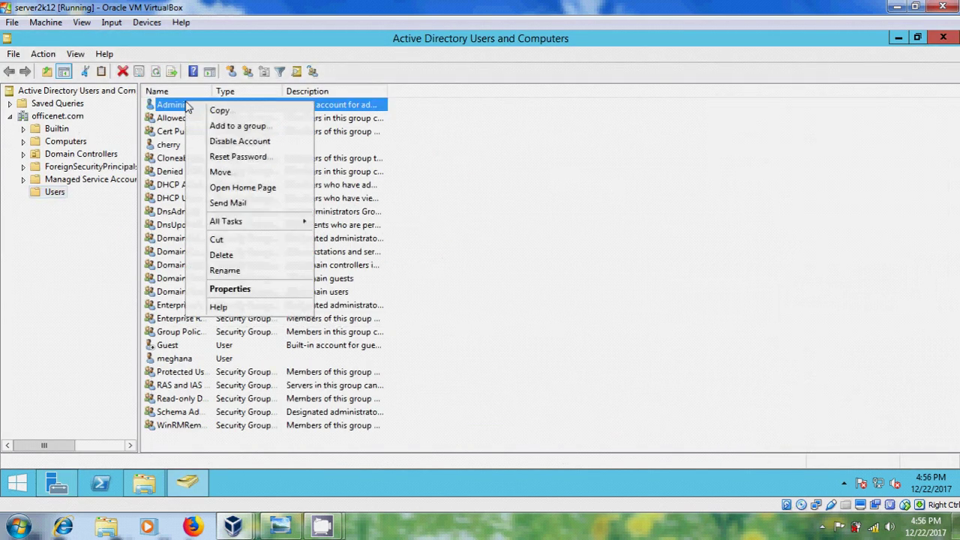
{"action": "left_click", "coordinate": [212, 109]}
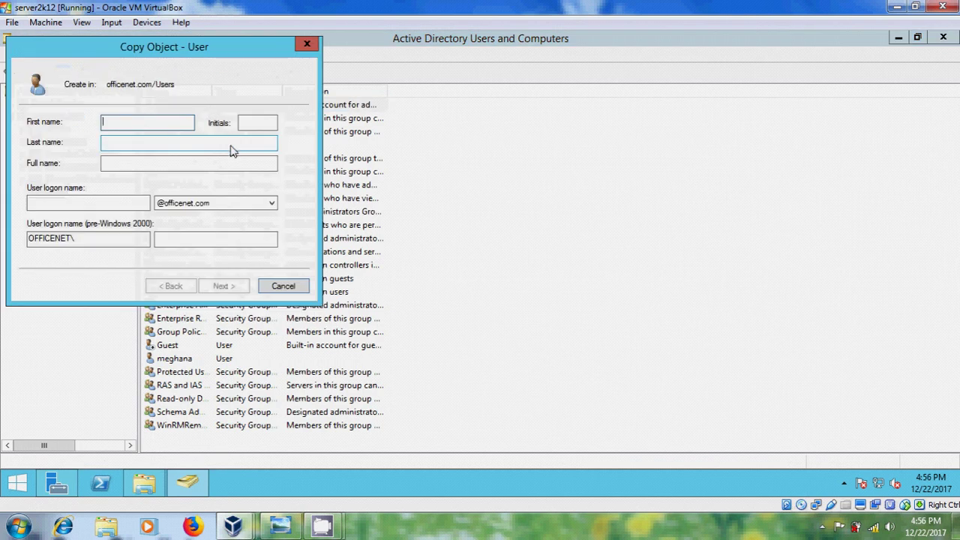
{"action": "type", "text": "sweety"}
{"action": "left_click", "coordinate": [74, 208]}
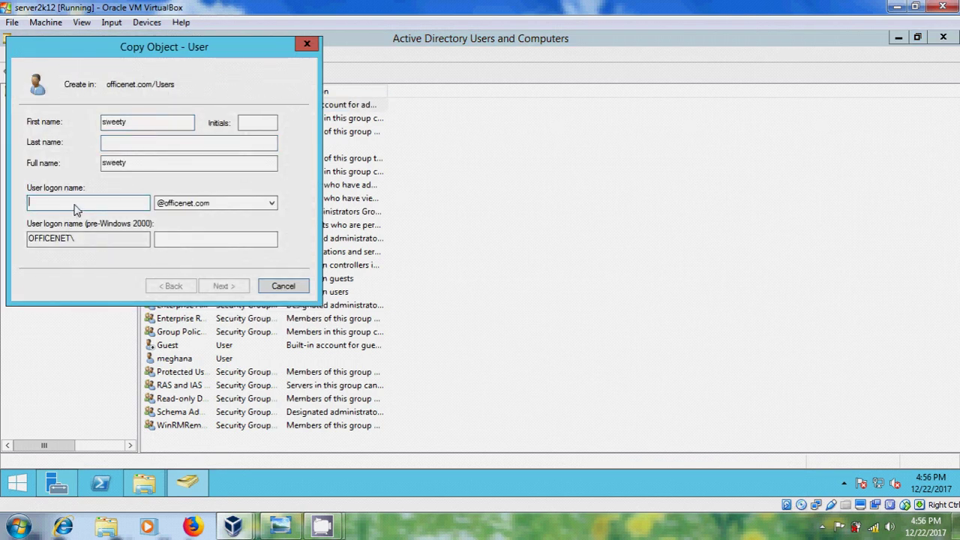
{"action": "type", "text": "sweety"}
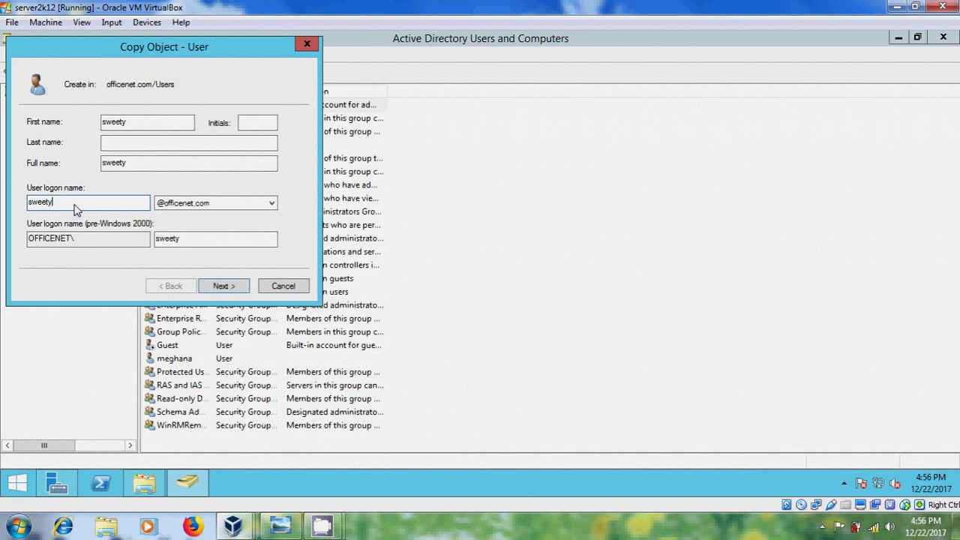
- Give sweety a password she cannot change that never expires, and finish creating her
{"action": "left_click", "coordinate": [245, 286]}
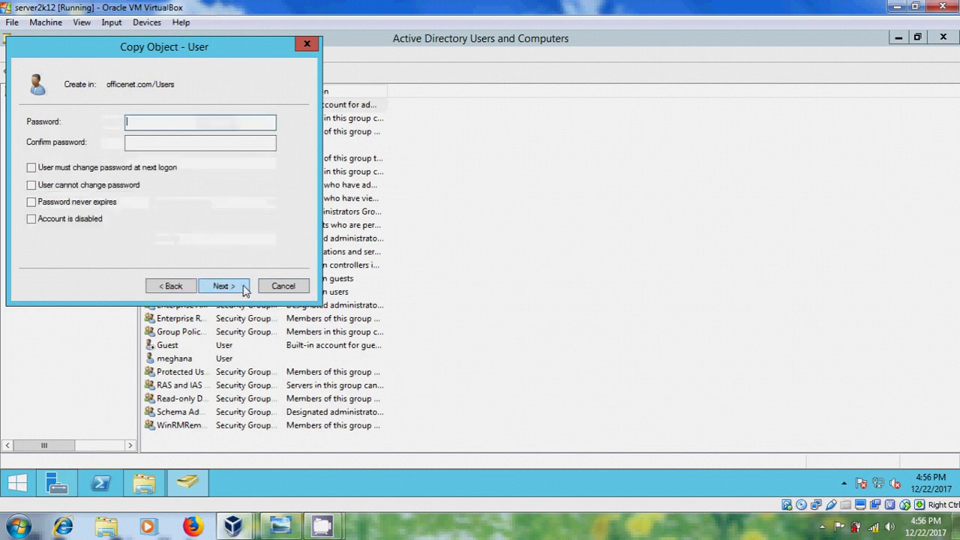
{"action": "type", "text": "••••••"}
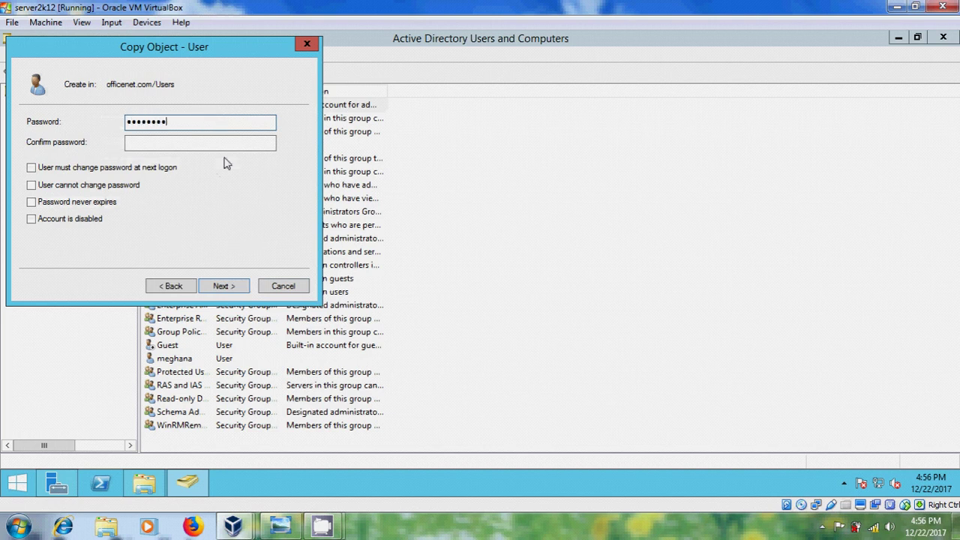
{"action": "key", "text": "Tab"}
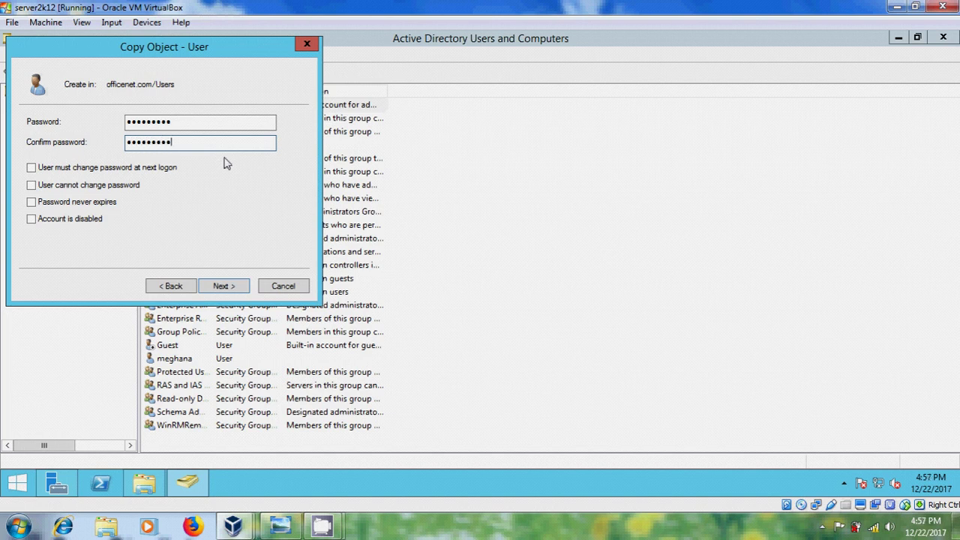
{"action": "left_click", "coordinate": [111, 186]}
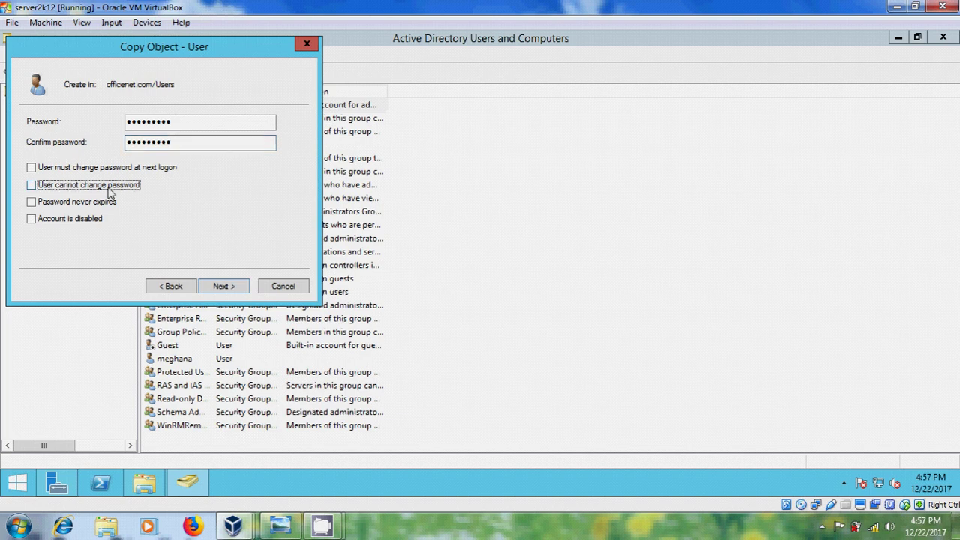
{"action": "left_click", "coordinate": [104, 202]}
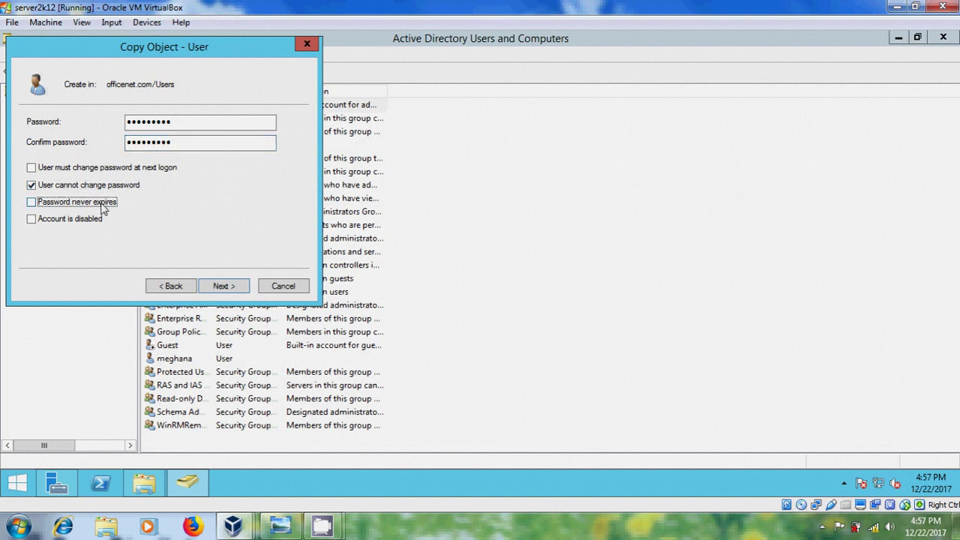
{"action": "left_click", "coordinate": [228, 289]}
{"action": "left_click", "coordinate": [224, 287]}
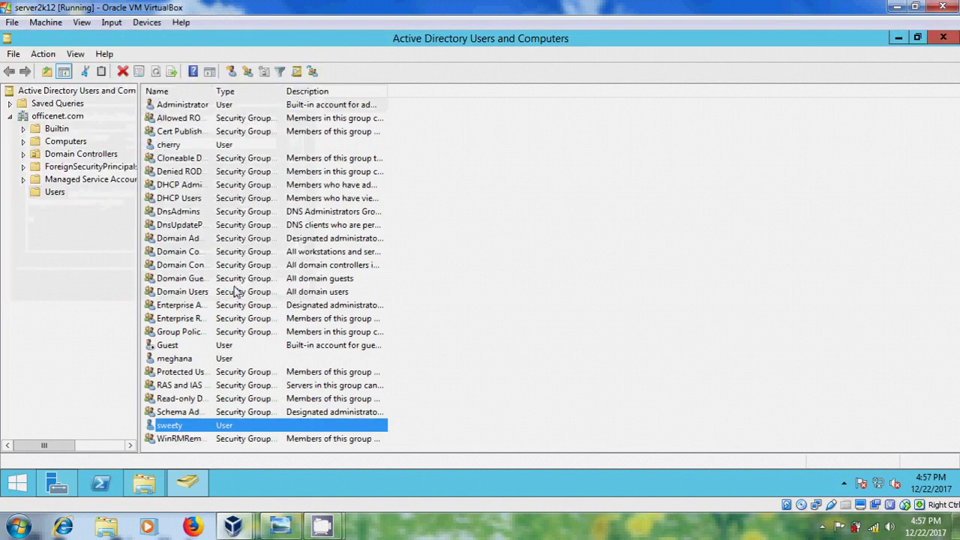
{"action": "right_click", "coordinate": [216, 426]}
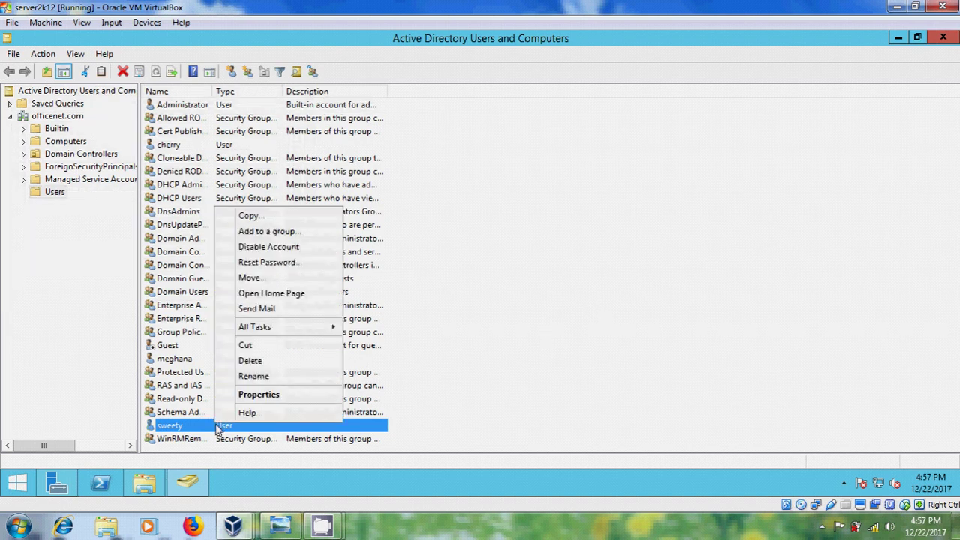
- Set sweety's profile path to her own folder under \\server\profiles and apply it
{"action": "left_click", "coordinate": [284, 396]}
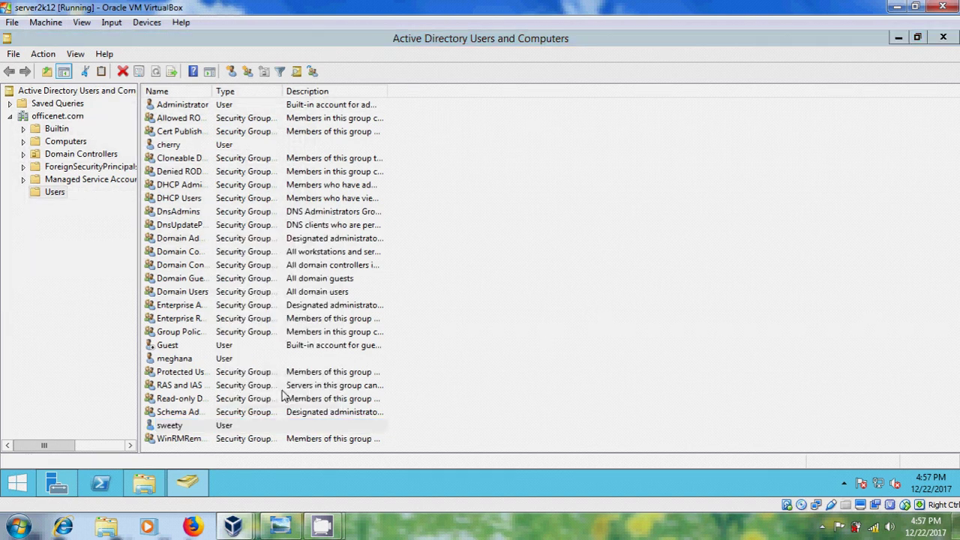
{"action": "left_click", "coordinate": [500, 126]}
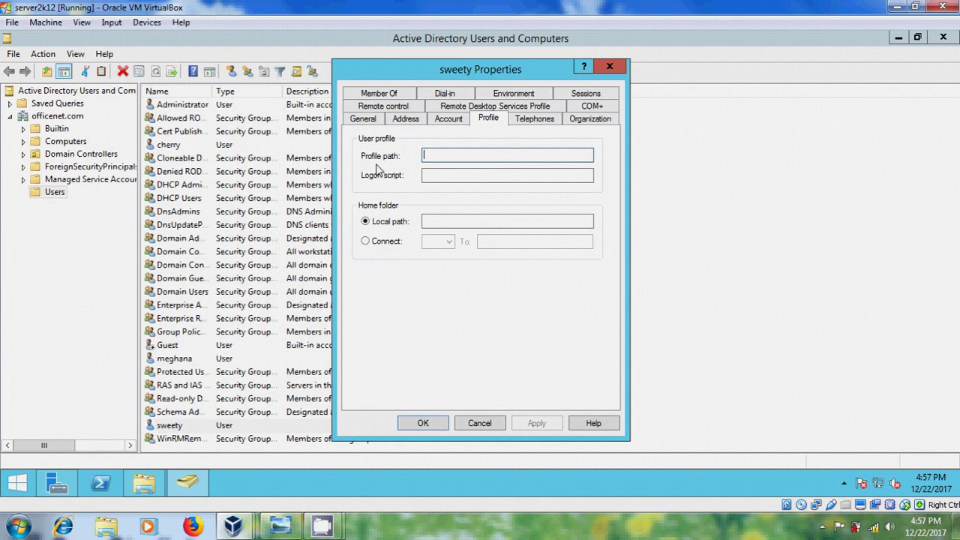
{"action": "type", "text": "\\\\ser"}
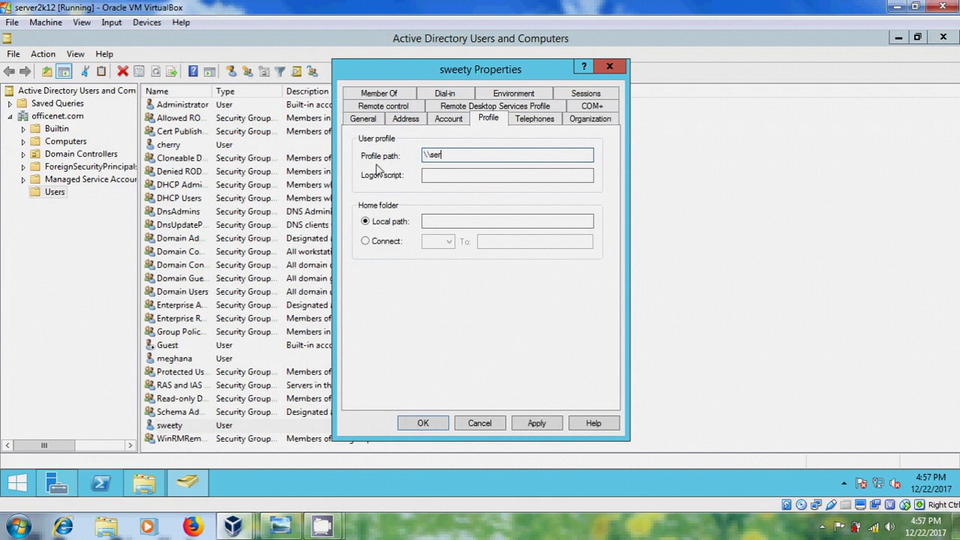
{"action": "type", "text": "ver\\"}
{"action": "type", "text": "weety"}
{"action": "left_click", "coordinate": [537, 424]}
{"action": "left_click", "coordinate": [425, 423]}
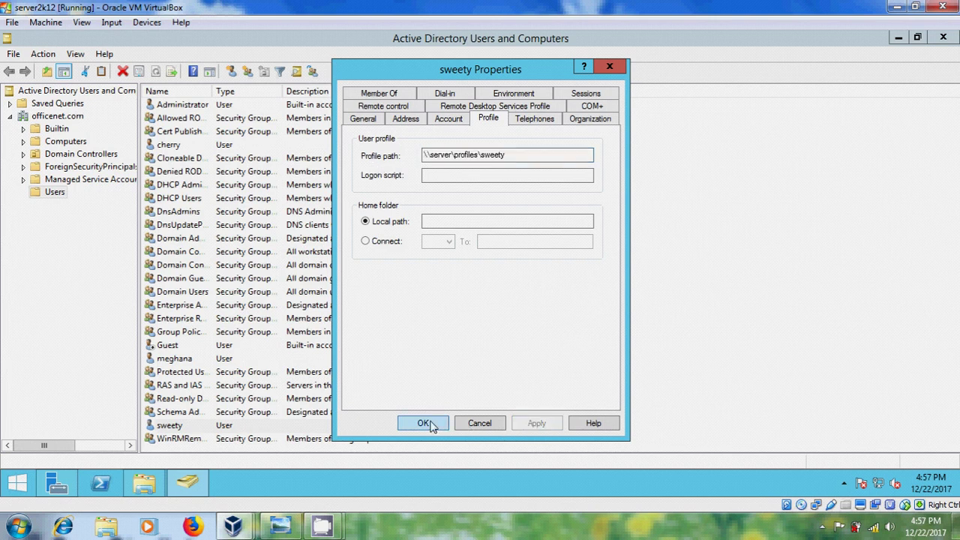
- Open C:\profiles in the server's File Explorer to confirm it is still empty
{"action": "left_click", "coordinate": [144, 488]}
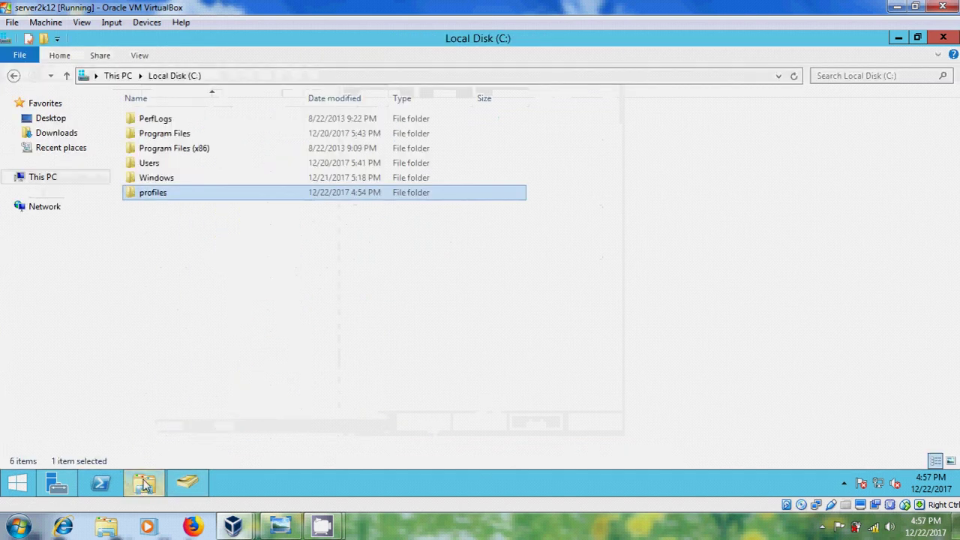
{"action": "double_click", "coordinate": [197, 195]}
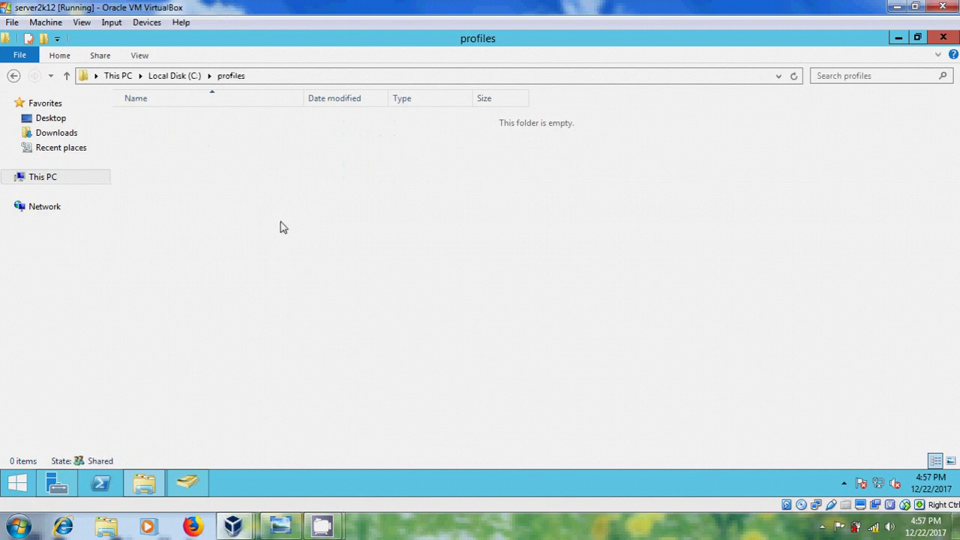
- Switch to the Windows 7 VM and log off the current user
{"action": "mouse_move", "coordinate": [240, 531]}
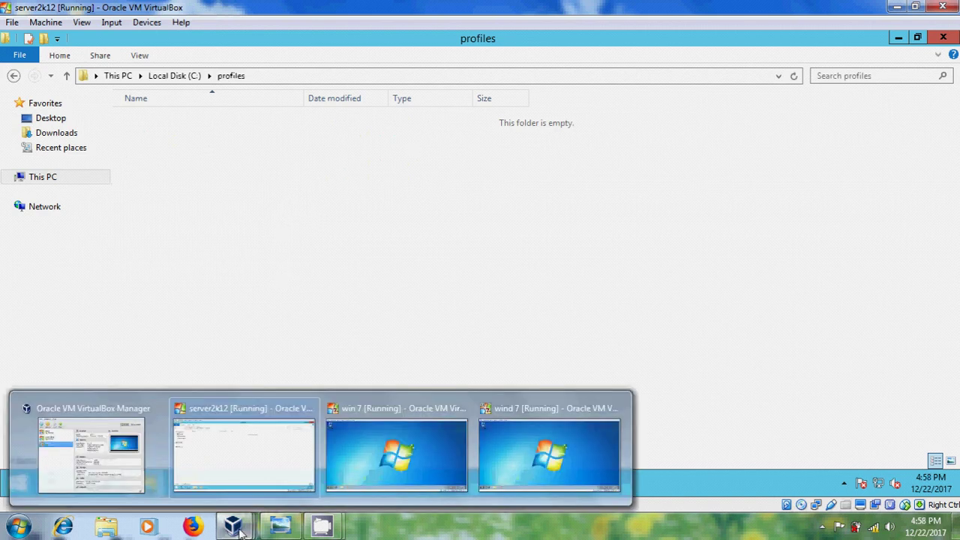
{"action": "left_click", "coordinate": [354, 463]}
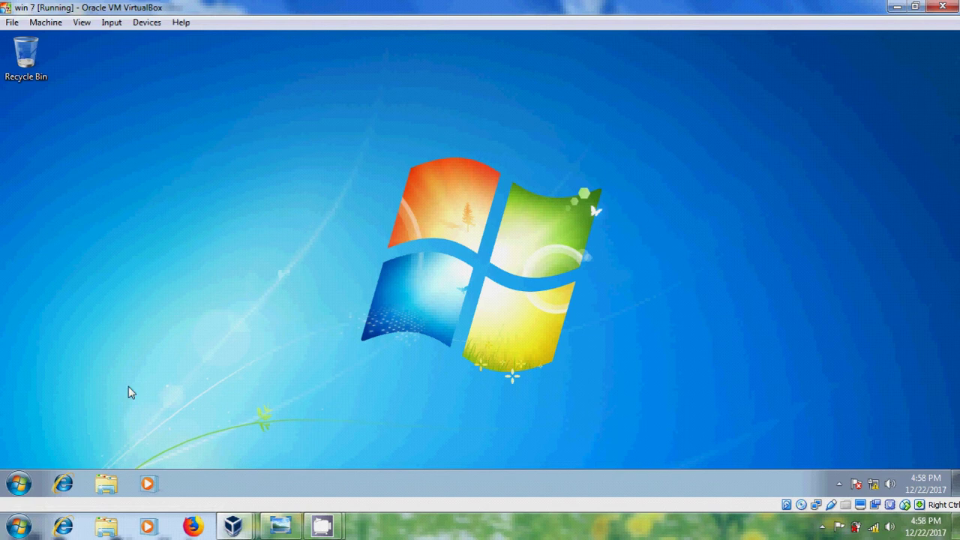
{"action": "left_click", "coordinate": [19, 484]}
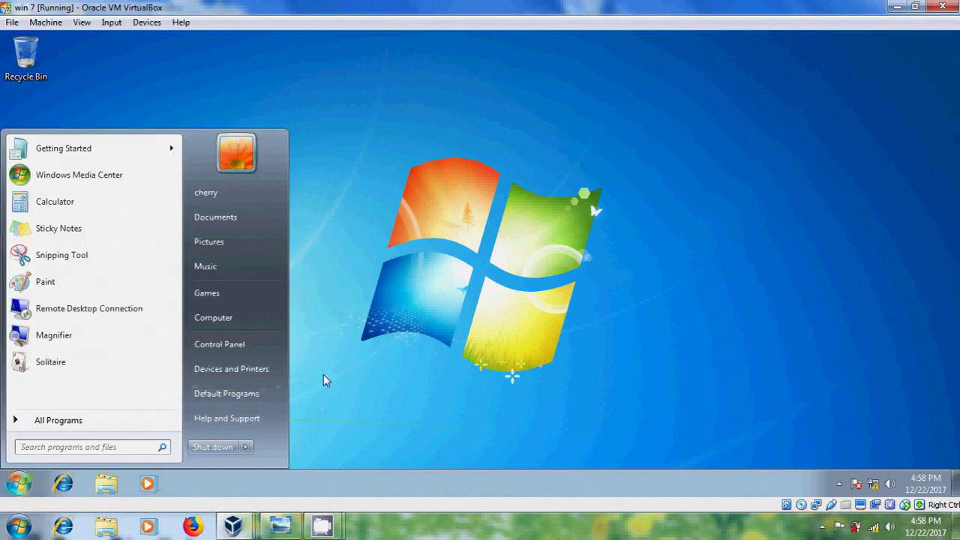
{"action": "mouse_move", "coordinate": [251, 450]}
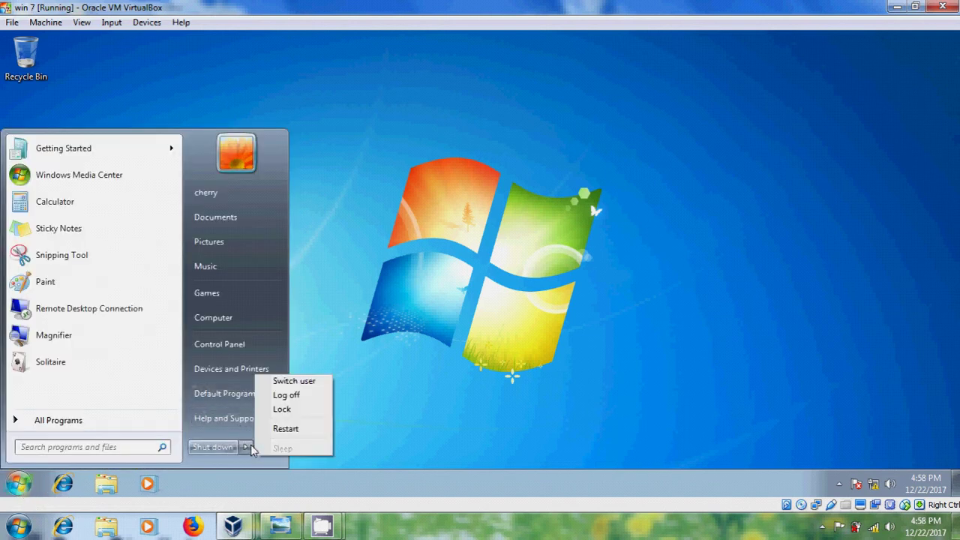
{"action": "left_click", "coordinate": [312, 395]}
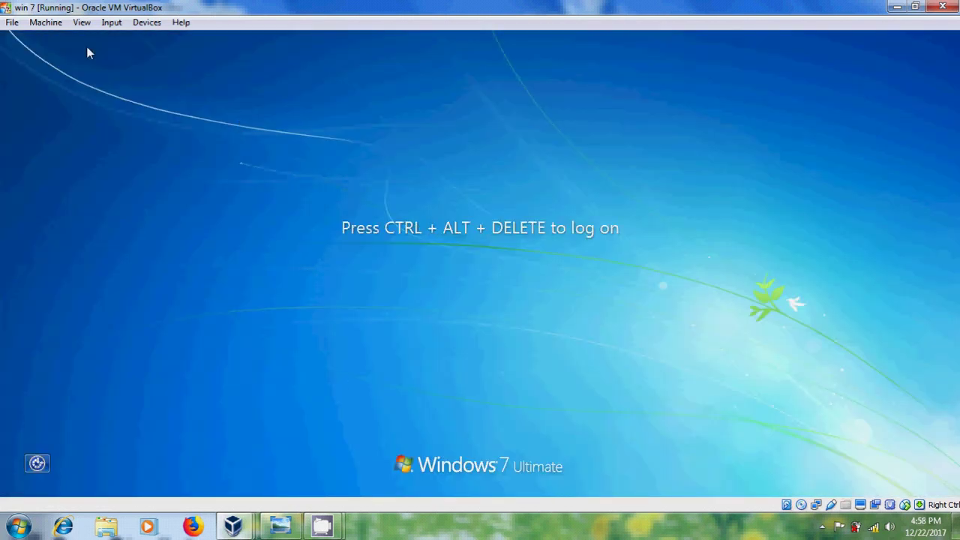
- Send Ctrl-Alt-Del and log on to OFFICENET as sweety with her password
{"action": "left_click", "coordinate": [111, 22]}
{"action": "mouse_move", "coordinate": [159, 41]}
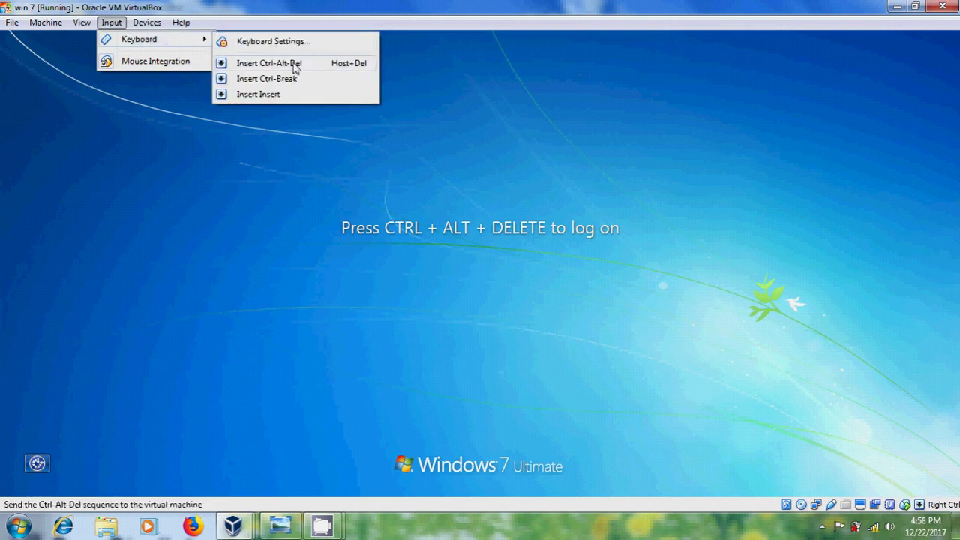
{"action": "left_click", "coordinate": [294, 64]}
{"action": "left_click", "coordinate": [496, 405]}
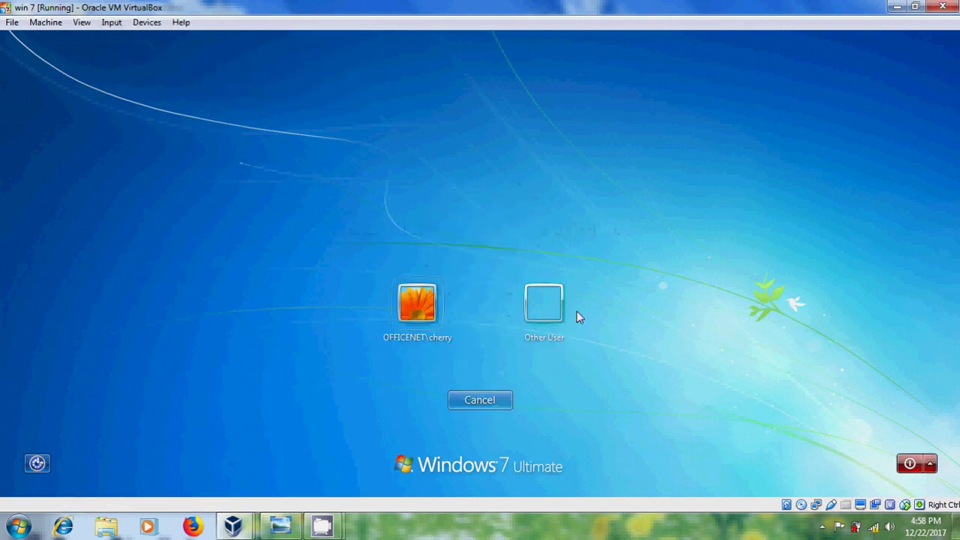
{"action": "left_click", "coordinate": [544, 311]}
{"action": "type", "text": "sweety"}
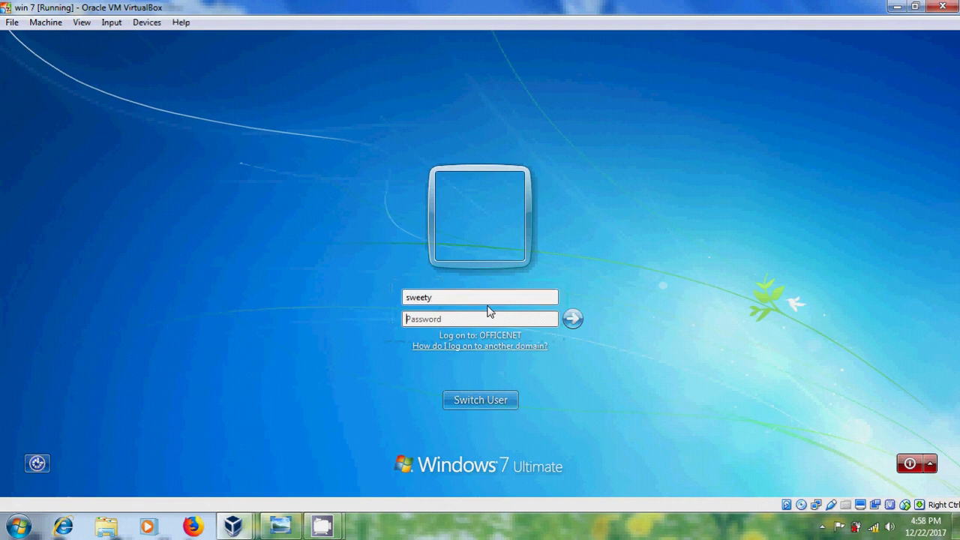
{"action": "key", "text": "Tab"}
{"action": "type", "text": "pas"}
{"action": "left_click", "coordinate": [572, 319]}
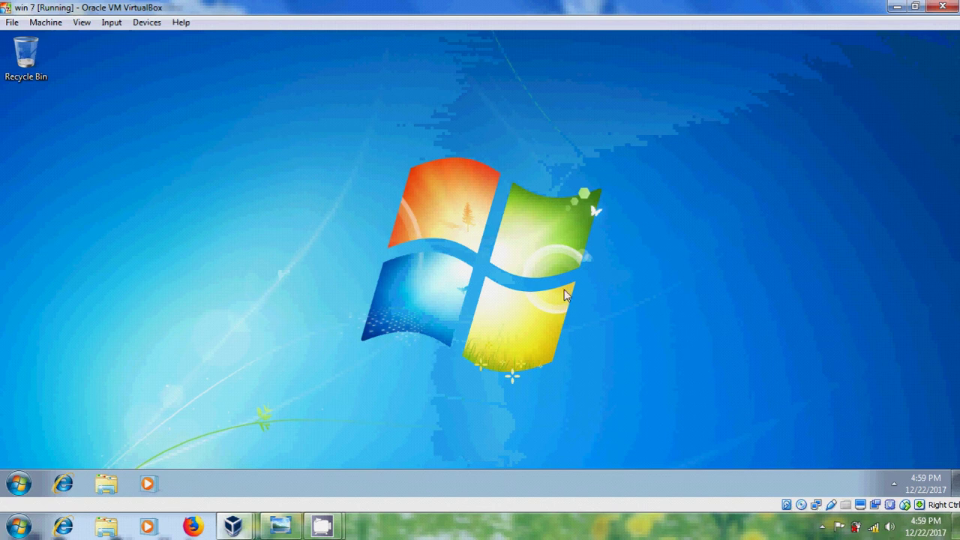
- Make the US-wp6 sunset meadow picture sweety's saved desktop background
{"action": "right_click", "coordinate": [260, 145]}
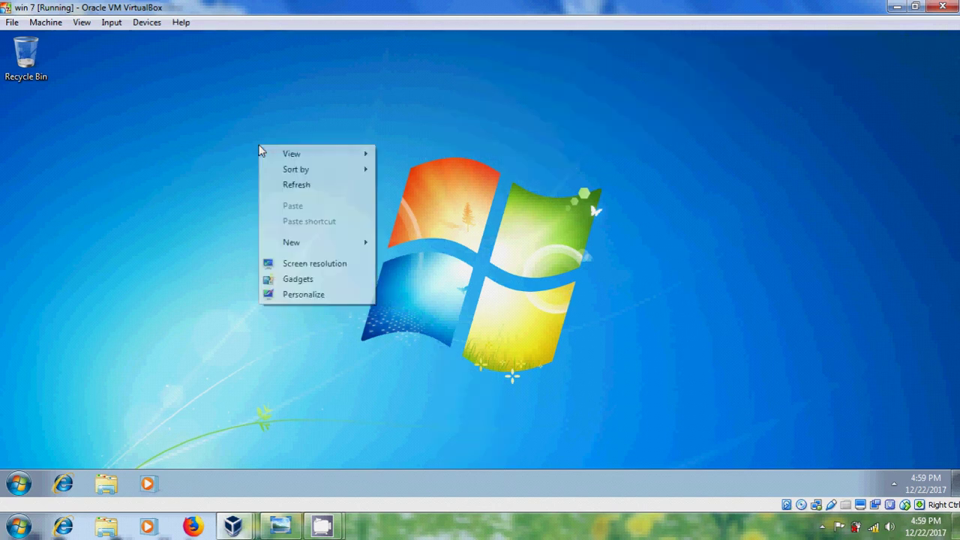
{"action": "left_click", "coordinate": [310, 293]}
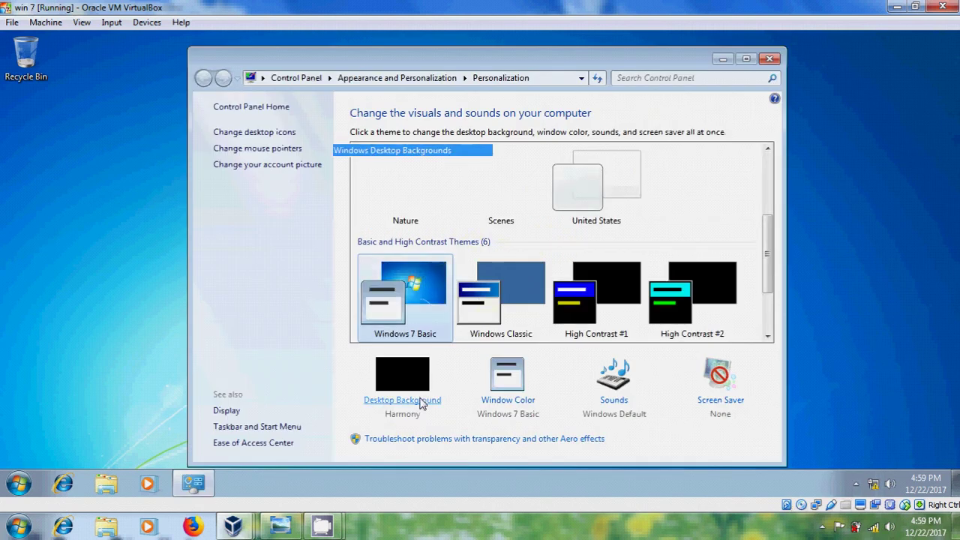
{"action": "left_click", "coordinate": [421, 400]}
{"action": "left_click", "coordinate": [310, 228]}
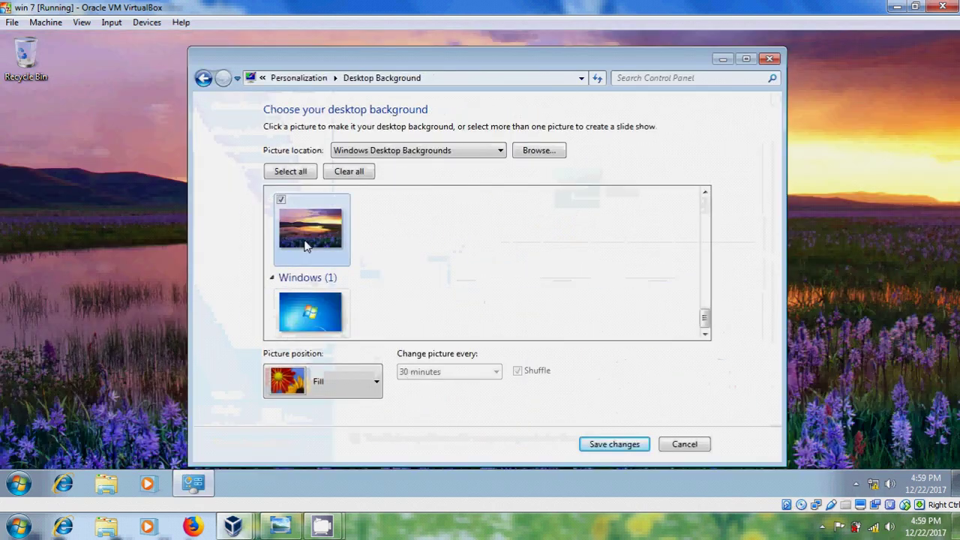
{"action": "left_click", "coordinate": [629, 444]}
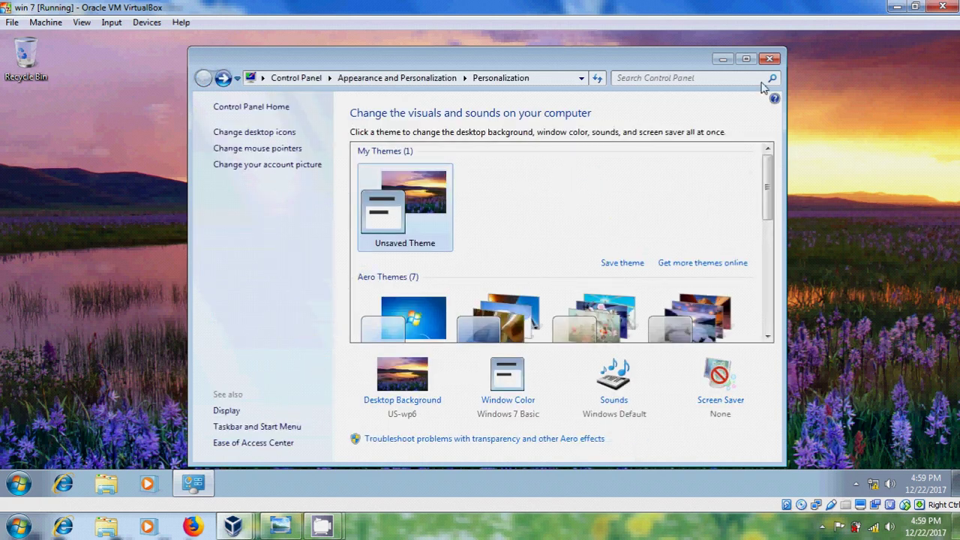
{"action": "left_click", "coordinate": [769, 59]}
- Create a new text document named hai on the desktop and open it
{"action": "right_click", "coordinate": [274, 129]}
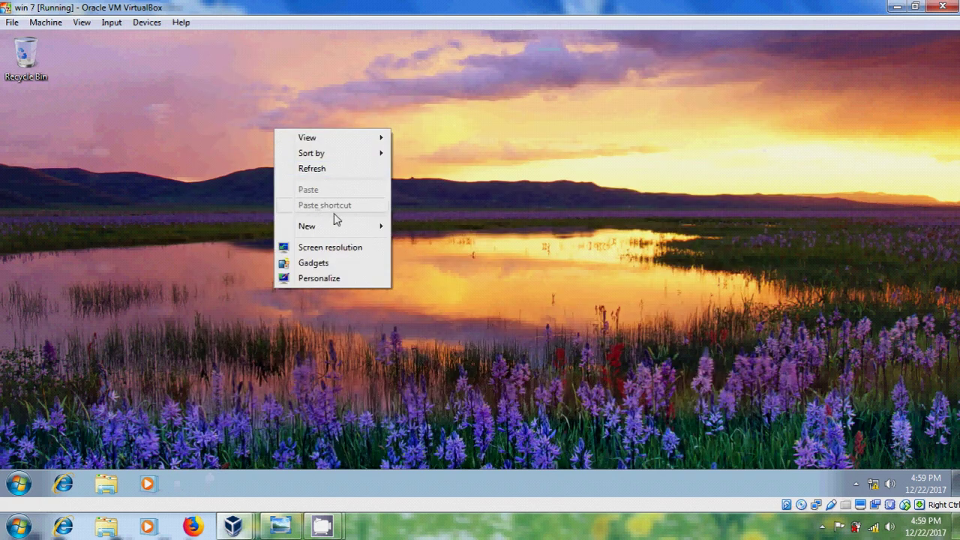
{"action": "mouse_move", "coordinate": [352, 227]}
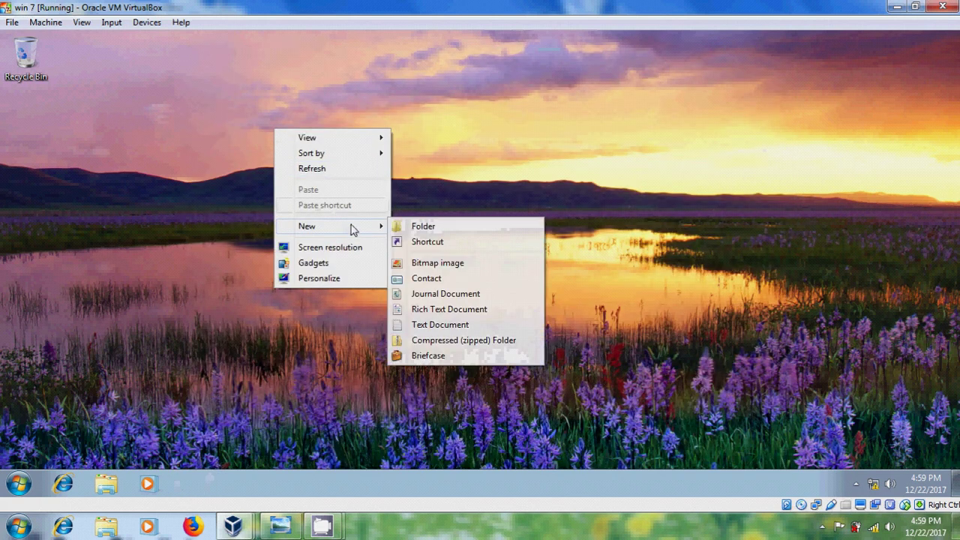
{"action": "left_click", "coordinate": [440, 325]}
{"action": "type", "text": "H"}
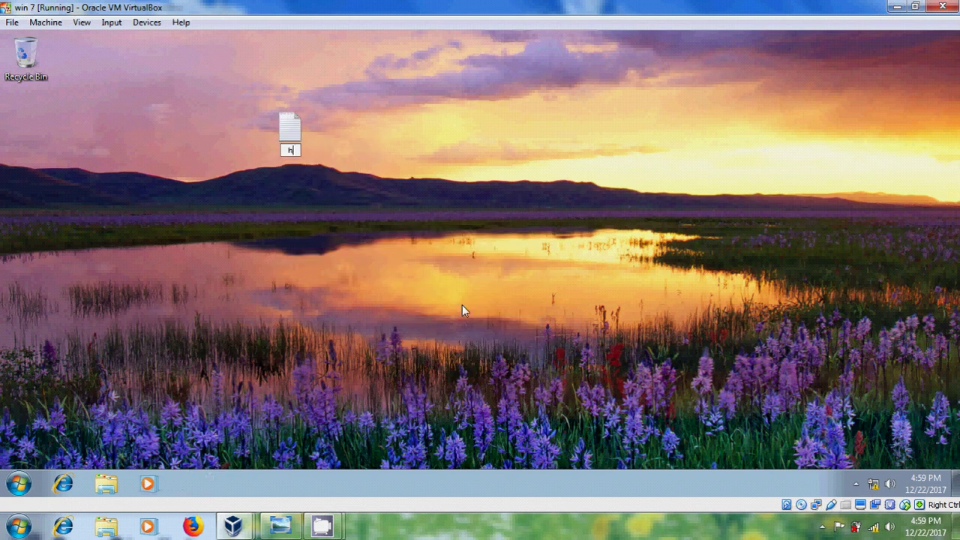
{"action": "type", "text": "ai"}
{"action": "key", "text": "Return"}
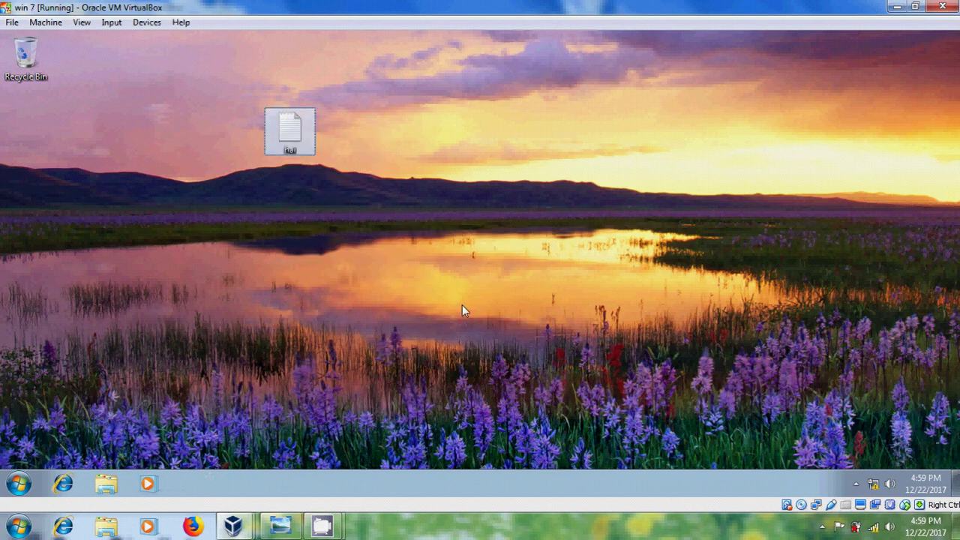
{"action": "key", "text": "Return"}
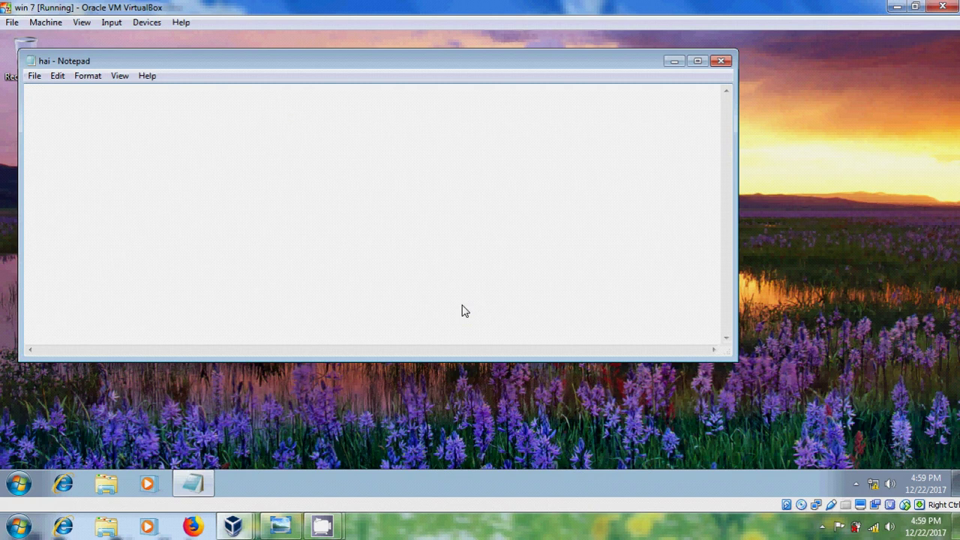
- Write 'Hai Youtube' in hai, save it and close Notepad
{"action": "type", "text": "Hai You"}
{"action": "type", "text": "tube"}
{"action": "left_click", "coordinate": [35, 76]}
{"action": "left_click", "coordinate": [60, 125]}
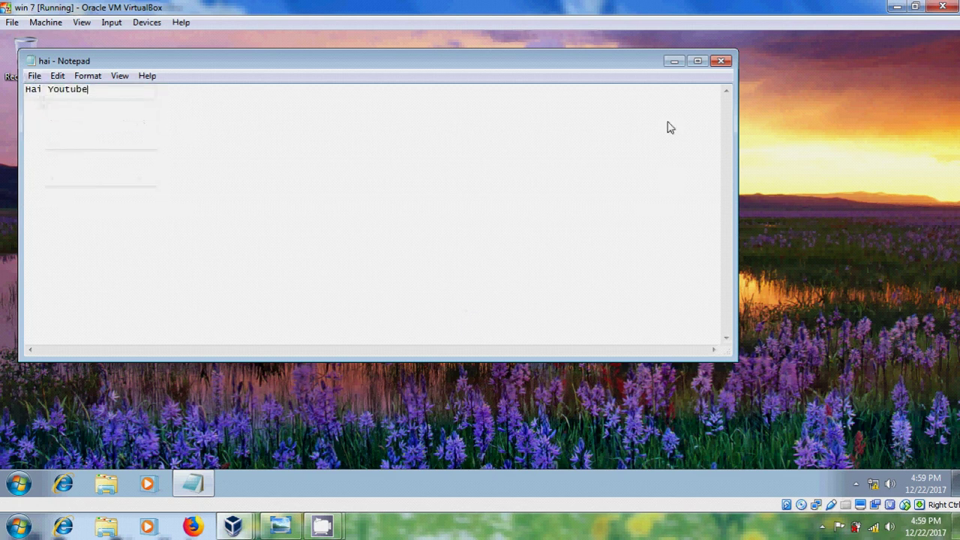
{"action": "left_click", "coordinate": [724, 63]}
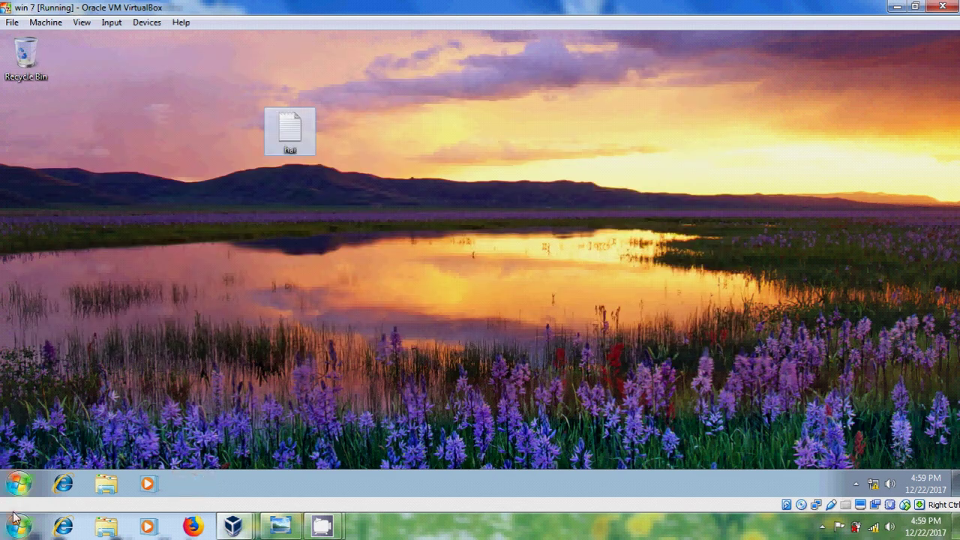
{"action": "left_click", "coordinate": [18, 484]}
- Start a maximized Beginner Spider Solitaire game and move the Q of spades onto the K
{"action": "left_click", "coordinate": [244, 292]}
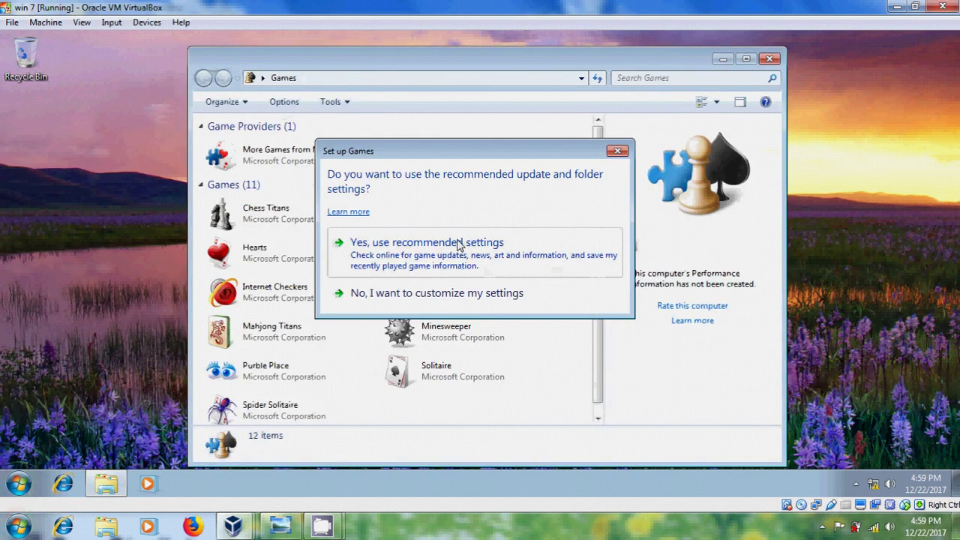
{"action": "left_click", "coordinate": [460, 245]}
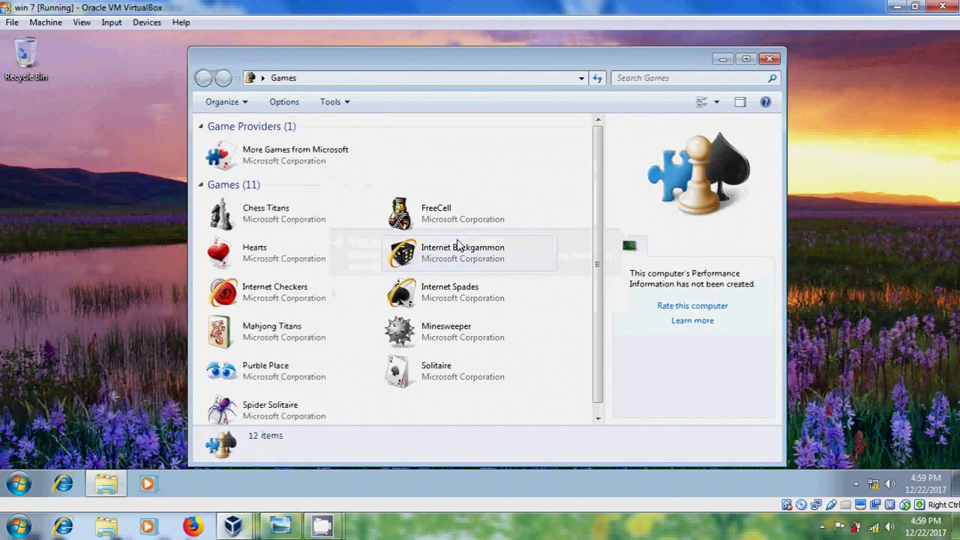
{"action": "double_click", "coordinate": [284, 410]}
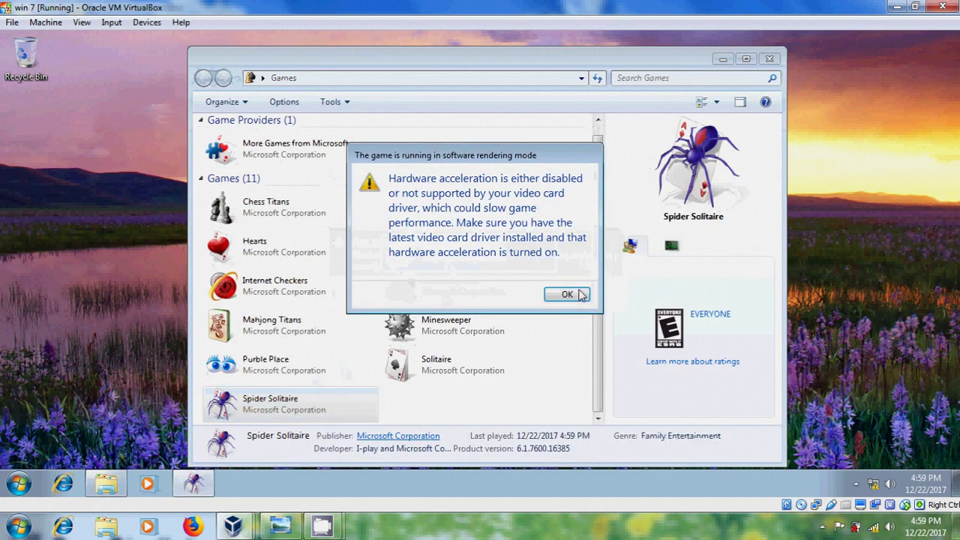
{"action": "left_click", "coordinate": [568, 294]}
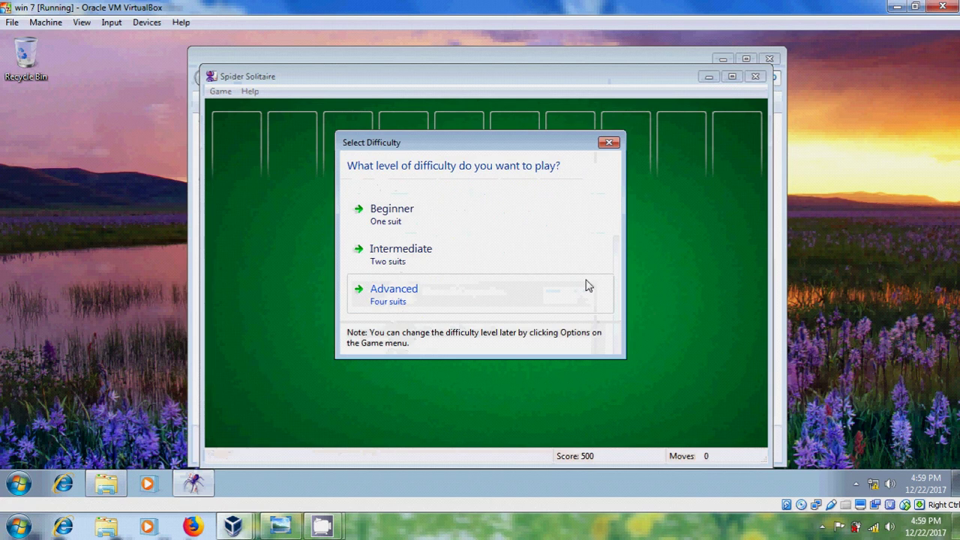
{"action": "left_click", "coordinate": [410, 213]}
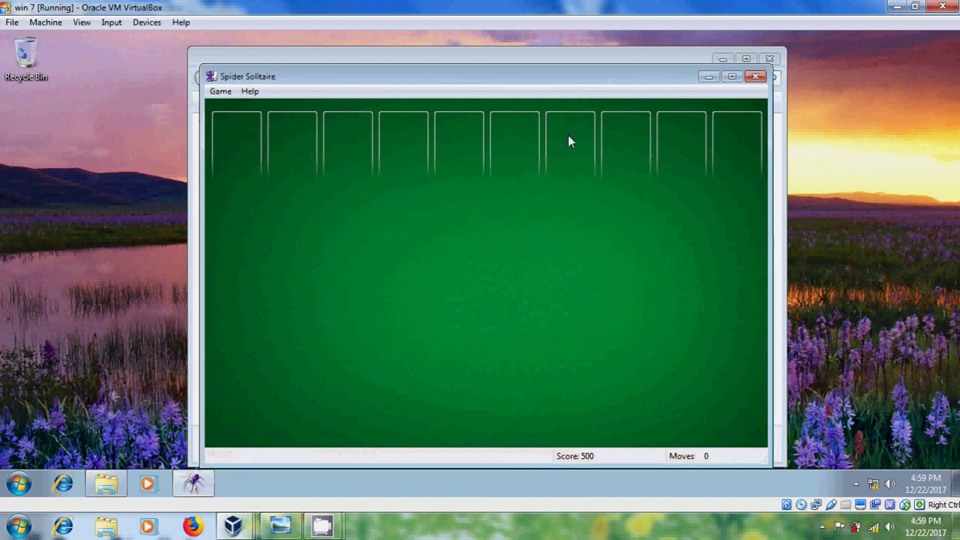
{"action": "left_click", "coordinate": [732, 76]}
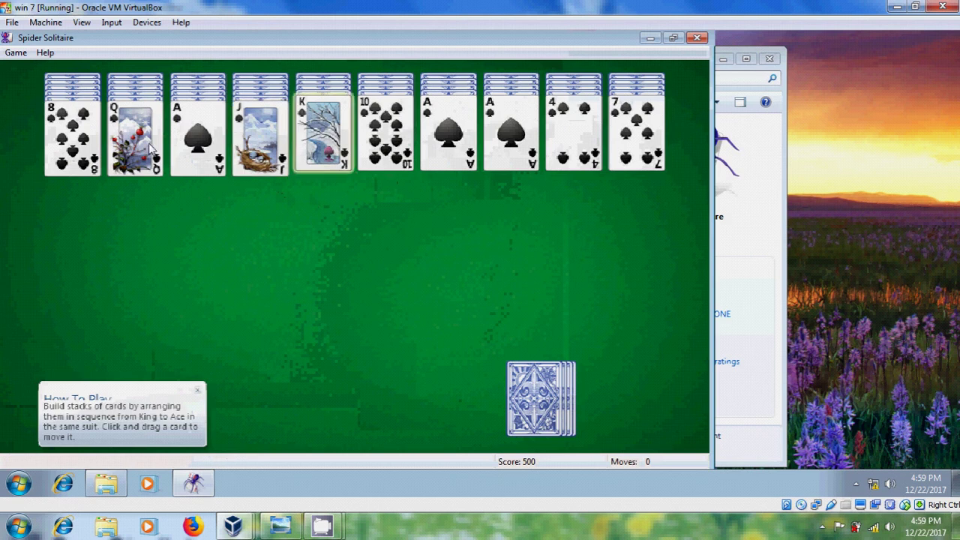
{"action": "left_click", "coordinate": [309, 153]}
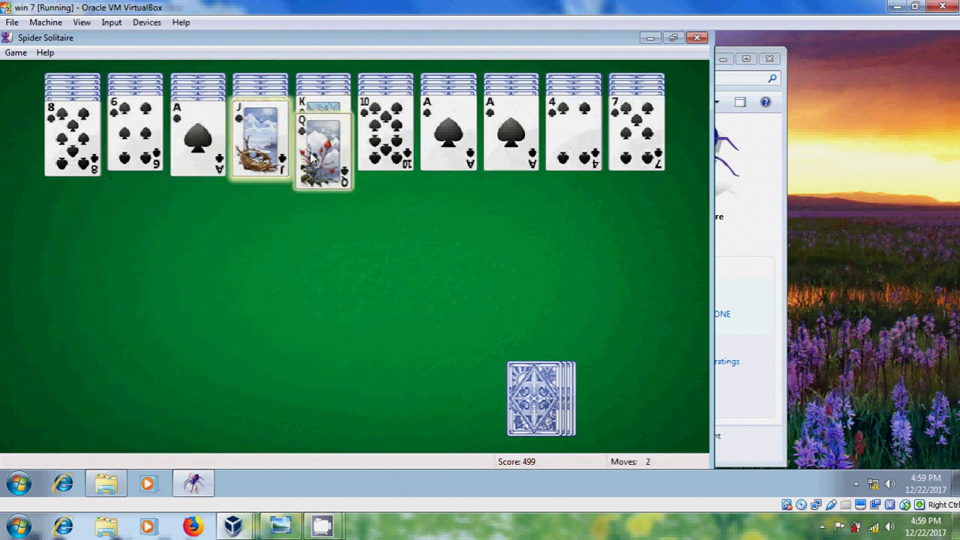
- Move the J of spades onto the Q in column 5, then quit Spider Solitaire saving the game
{"action": "left_click", "coordinate": [263, 143]}
{"action": "left_click", "coordinate": [697, 38]}
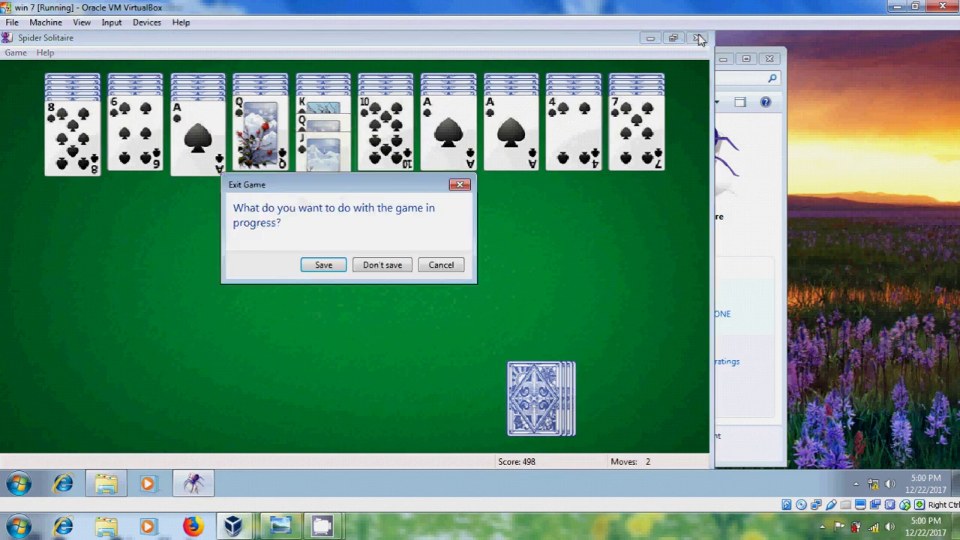
{"action": "left_click", "coordinate": [328, 267]}
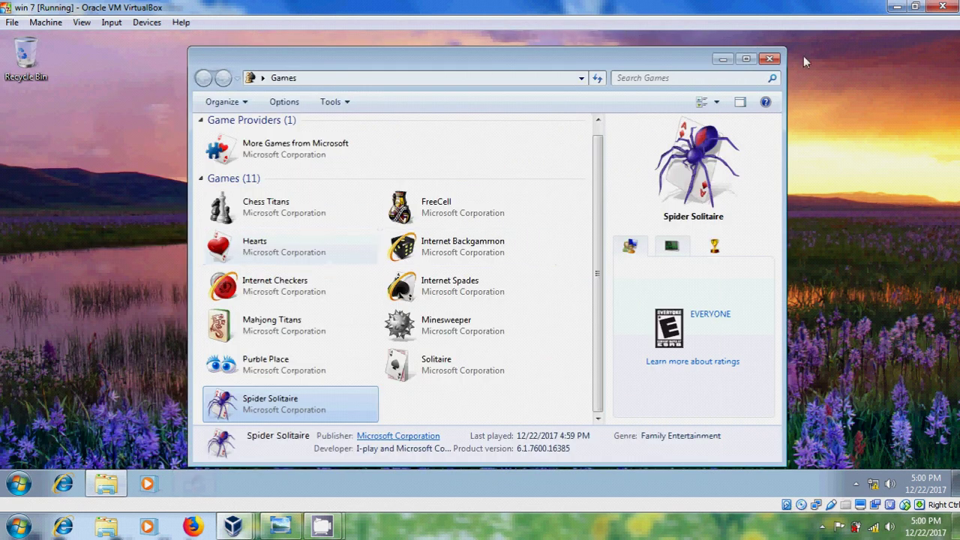
- Close the Games folder and log the current user off
{"action": "left_click", "coordinate": [770, 60]}
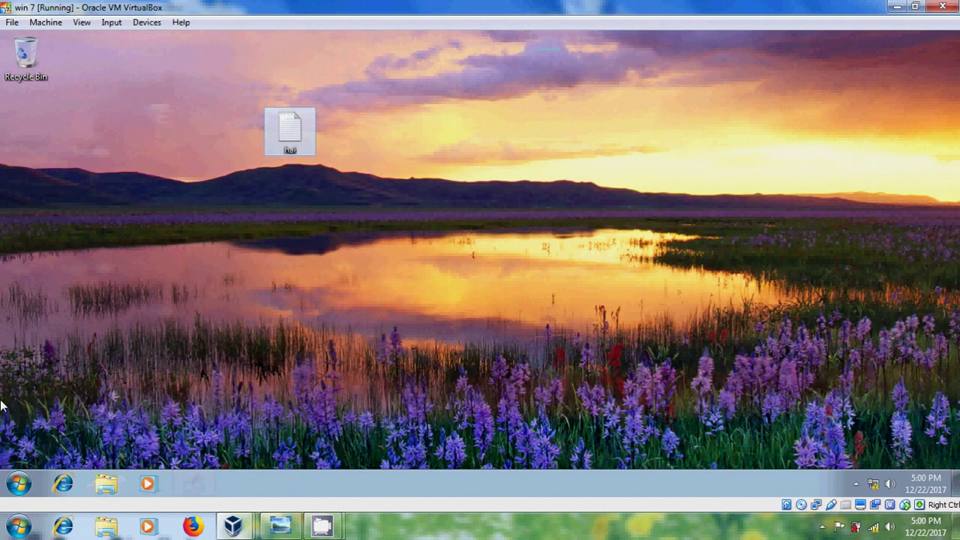
{"action": "left_click", "coordinate": [15, 484]}
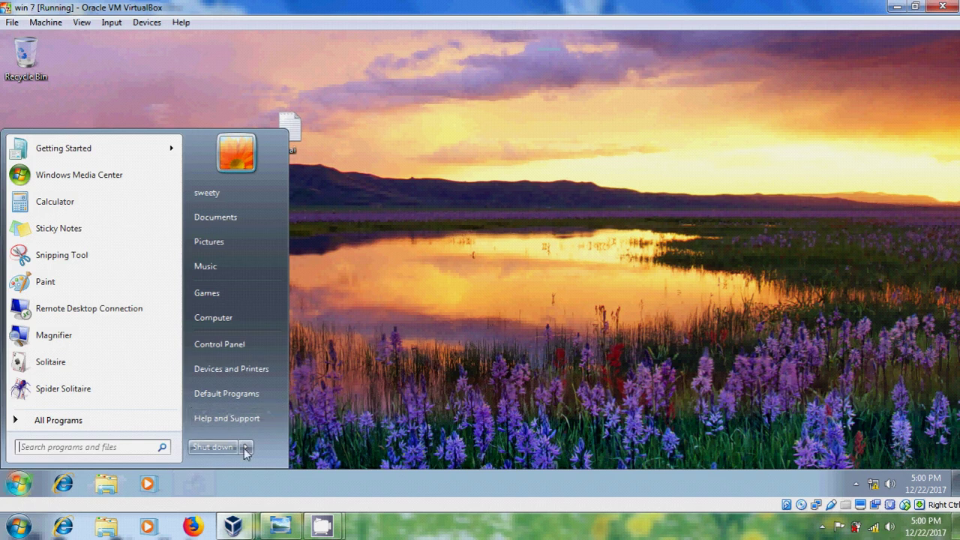
{"action": "mouse_move", "coordinate": [244, 447]}
{"action": "left_click", "coordinate": [286, 396]}
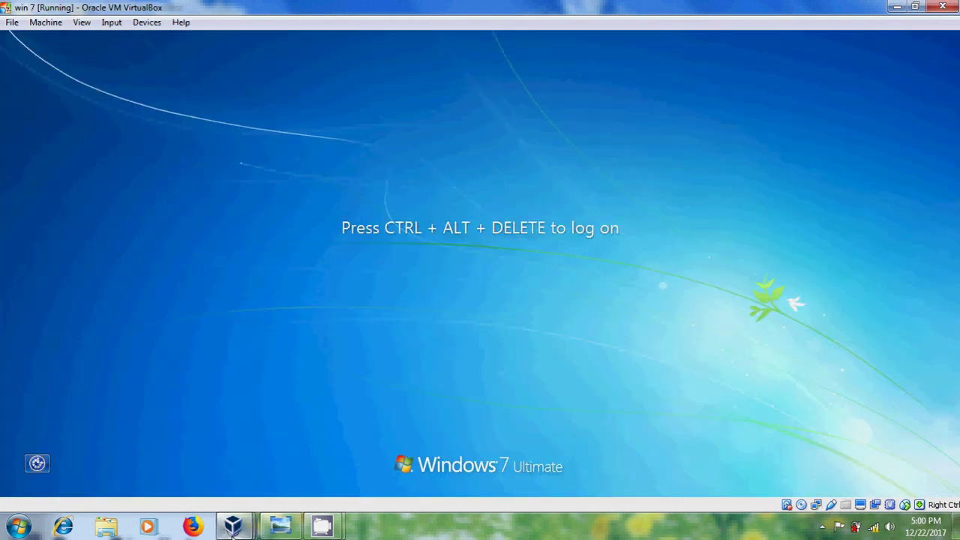
- Check the server's profiles folder, then switch to the 'wind 7' VM and open its Start menu
{"action": "mouse_move", "coordinate": [231, 529]}
{"action": "left_click", "coordinate": [225, 450]}
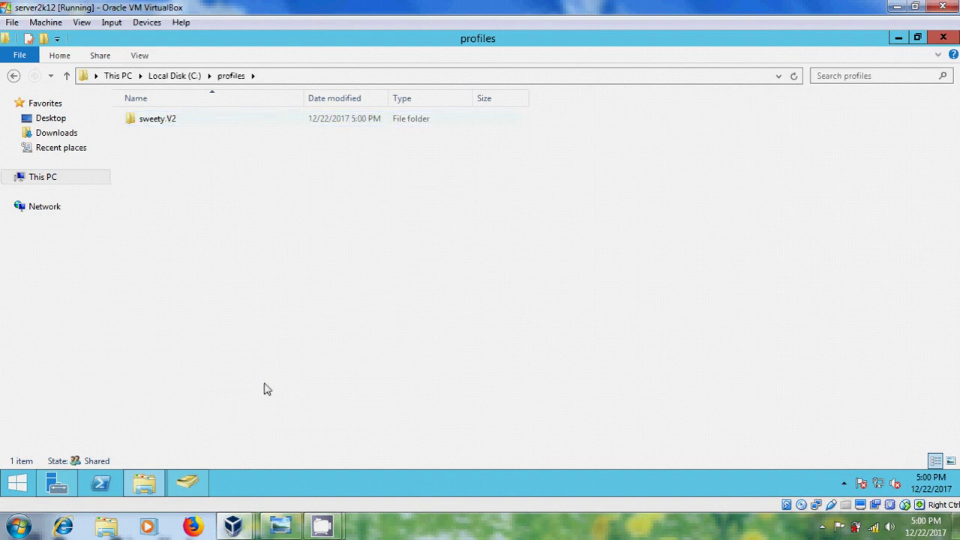
{"action": "mouse_move", "coordinate": [237, 525]}
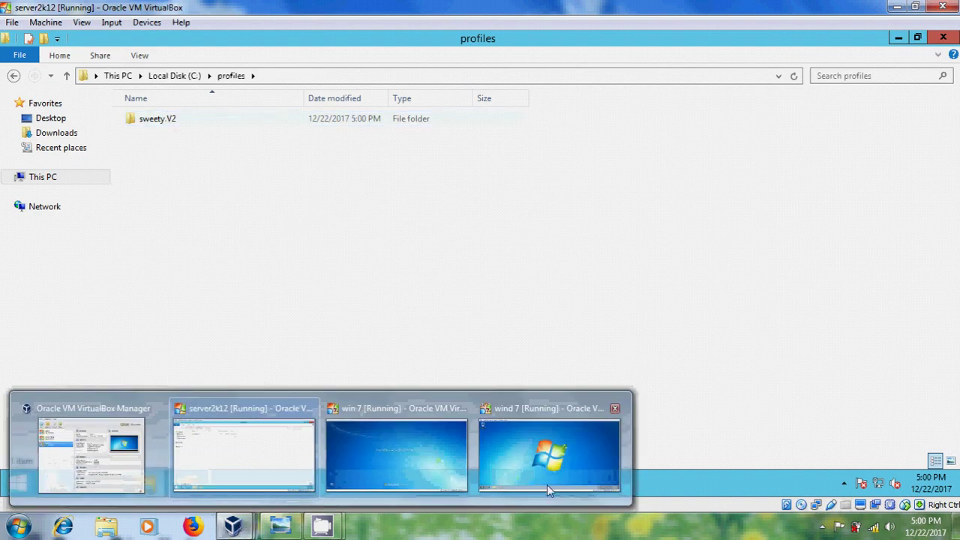
{"action": "left_click", "coordinate": [578, 474]}
{"action": "left_click", "coordinate": [19, 484]}
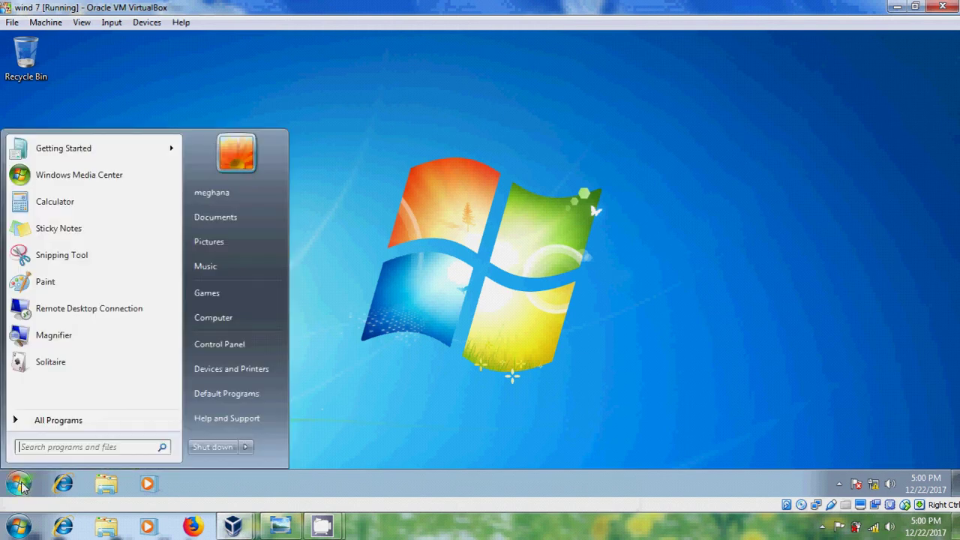
- Log off the signed-in user and send Ctrl-Alt-Del to the guest
{"action": "left_click", "coordinate": [245, 447]}
{"action": "left_click", "coordinate": [307, 397]}
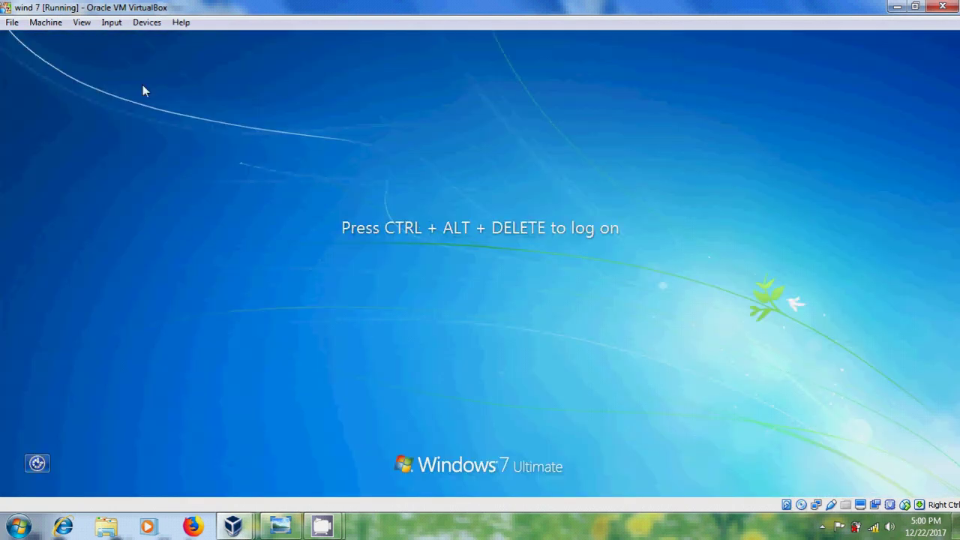
{"action": "left_click", "coordinate": [112, 22]}
{"action": "key", "text": "Right"}
{"action": "key", "text": "Right"}
{"action": "mouse_move", "coordinate": [114, 22]}
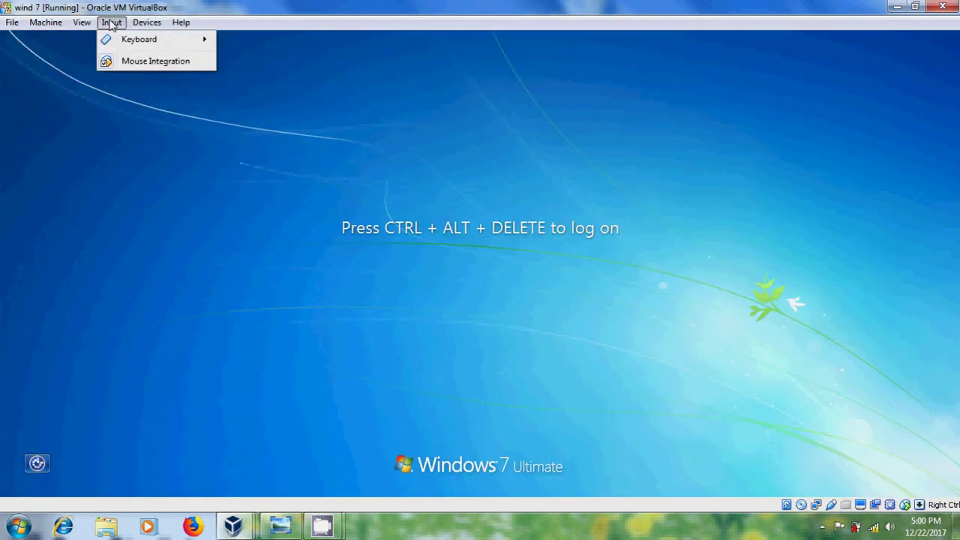
{"action": "key", "text": "ctrl+Delete"}
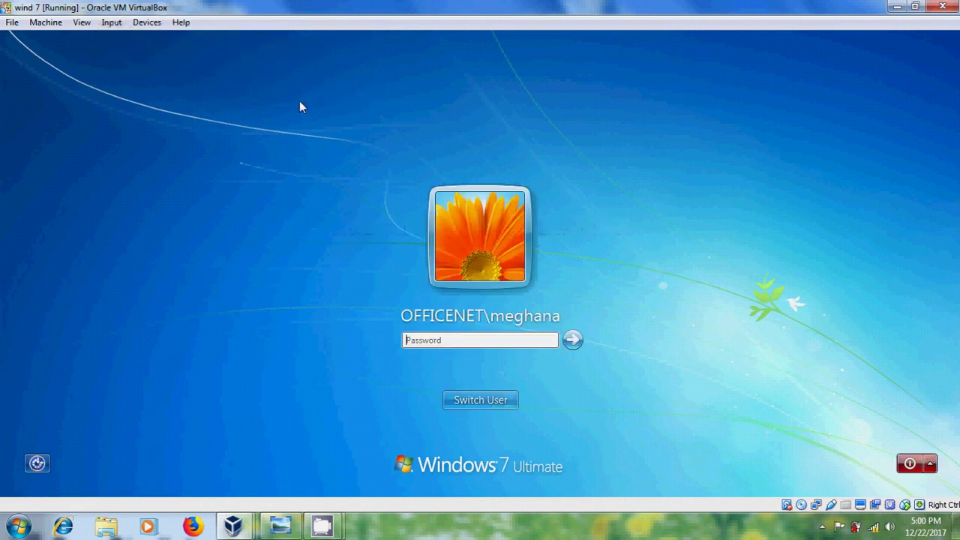
- Log on via Switch User > Other User with the roaming domain user's username and password
{"action": "left_click", "coordinate": [490, 406]}
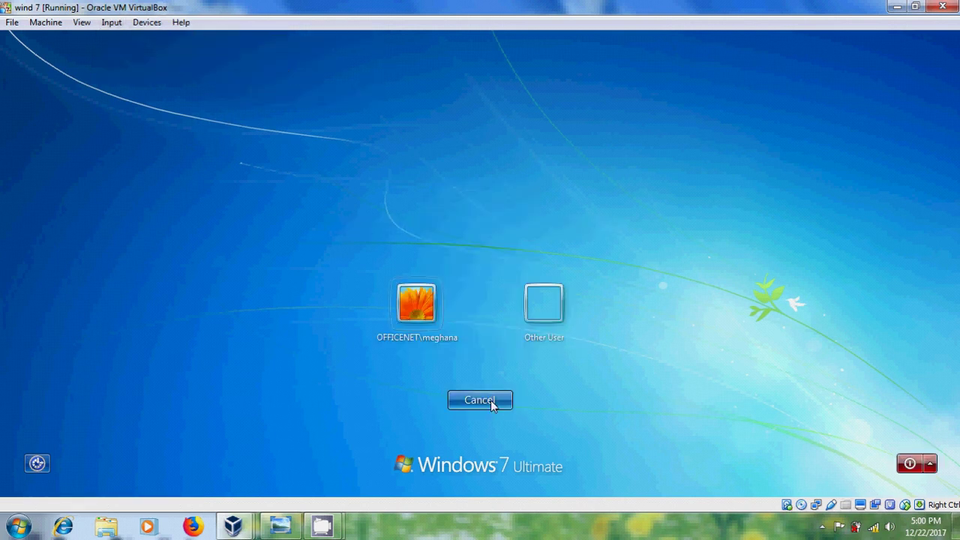
{"action": "left_click", "coordinate": [536, 313]}
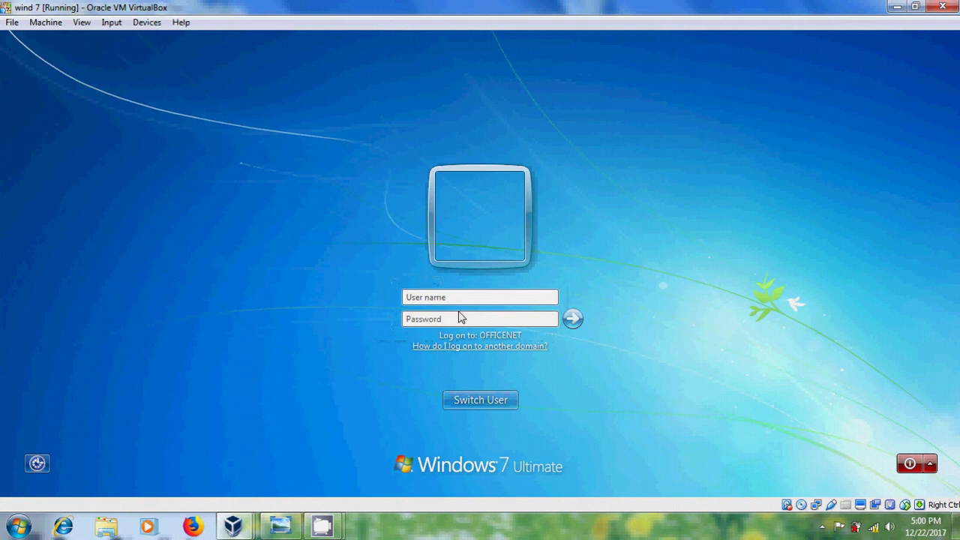
{"action": "type", "text": "sweety"}
{"action": "key", "text": "Tab"}
{"action": "type", "text": "1234"}
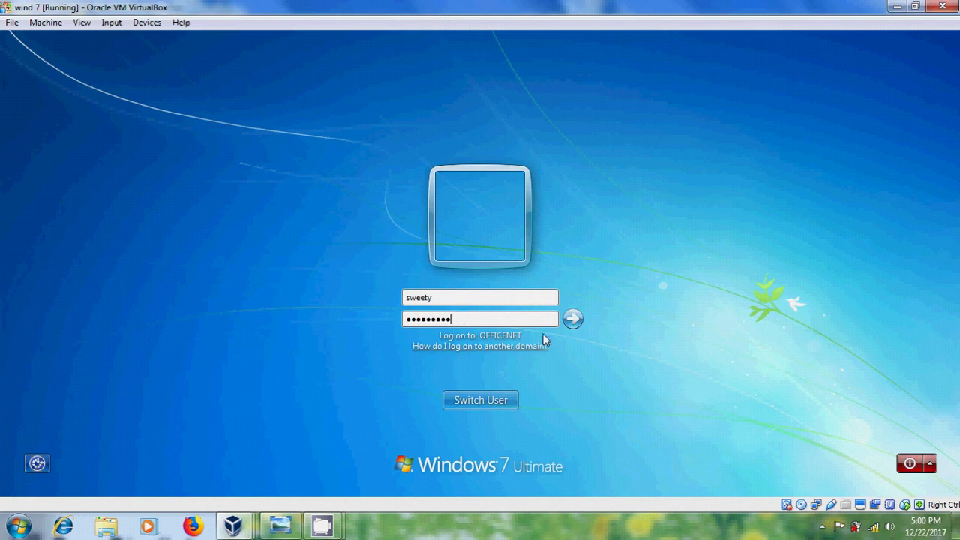
{"action": "left_click", "coordinate": [573, 318]}
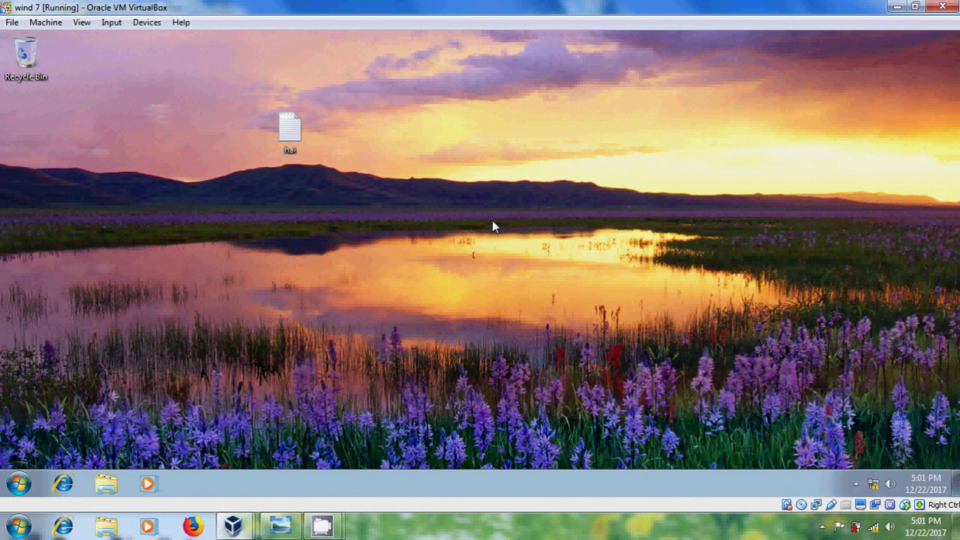
- Check the desktop hai note reads 'Hai Youtube', then resume the saved Spider Solitaire game (score 498)
{"action": "double_click", "coordinate": [283, 133]}
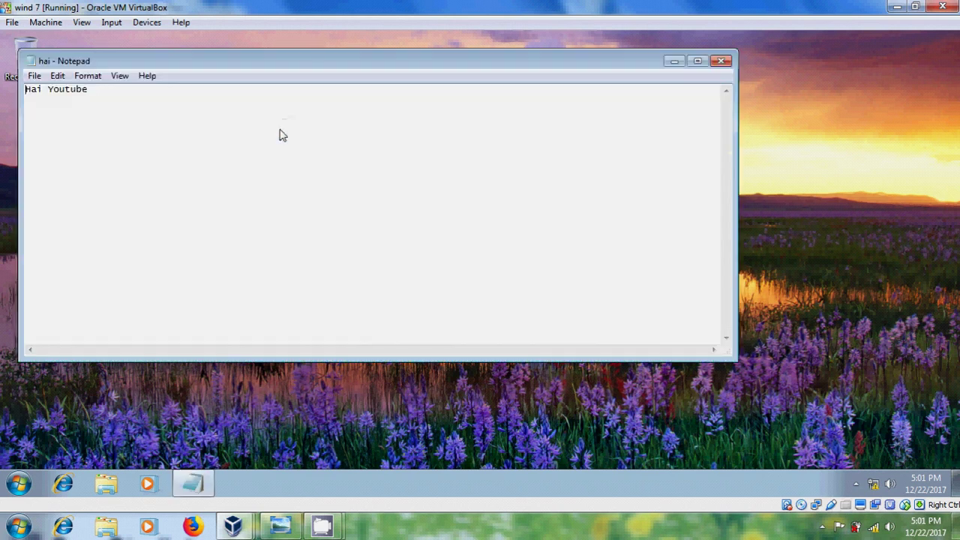
{"action": "left_click", "coordinate": [721, 62]}
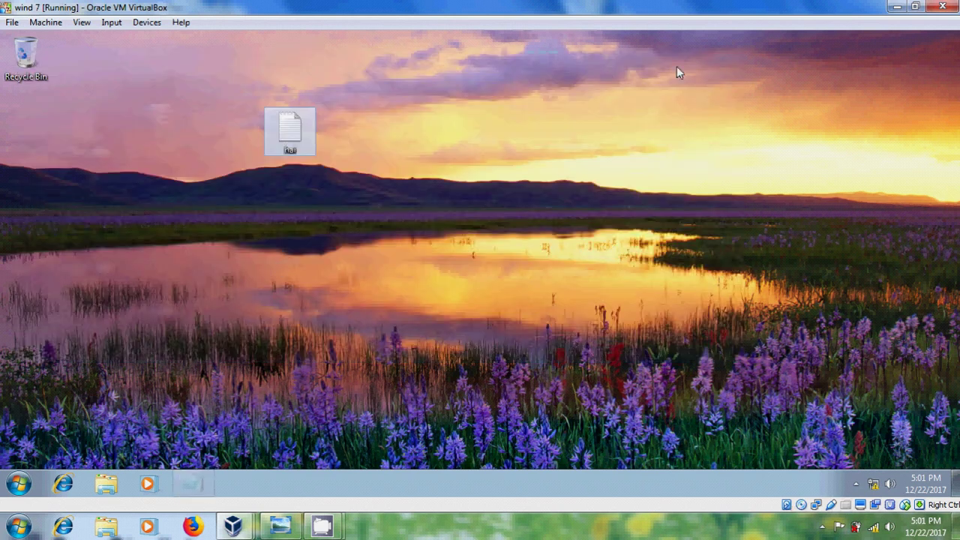
{"action": "left_click", "coordinate": [18, 484]}
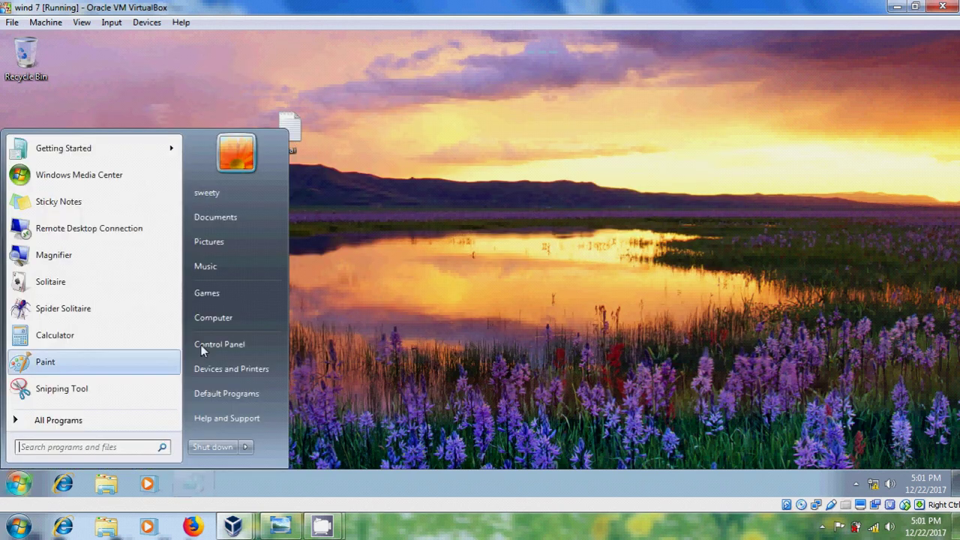
{"action": "left_click", "coordinate": [241, 295]}
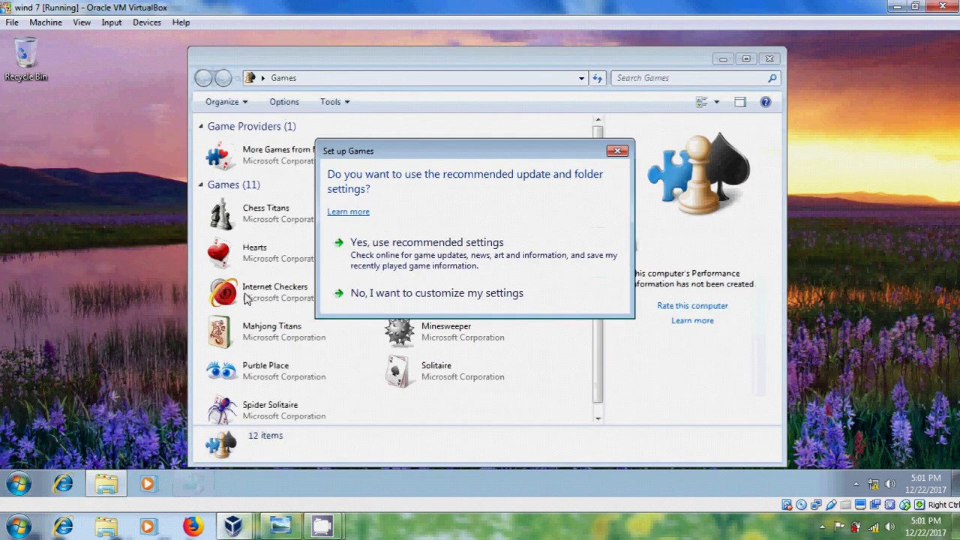
{"action": "left_click", "coordinate": [430, 257]}
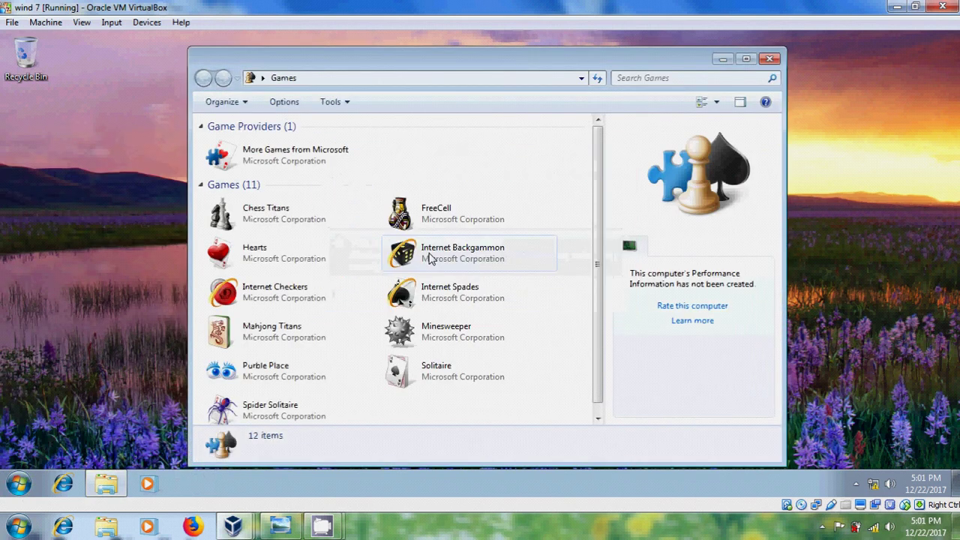
{"action": "double_click", "coordinate": [279, 406]}
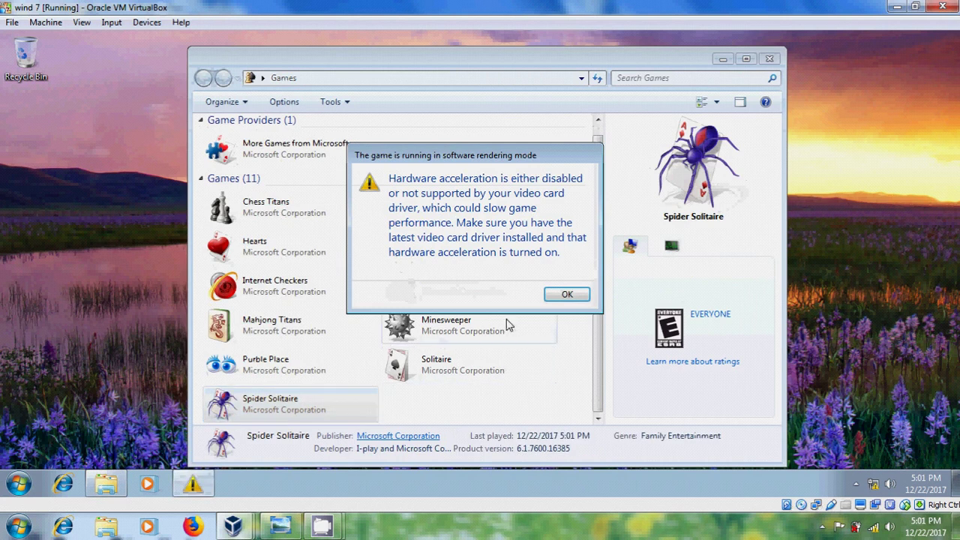
{"action": "left_click", "coordinate": [567, 295]}
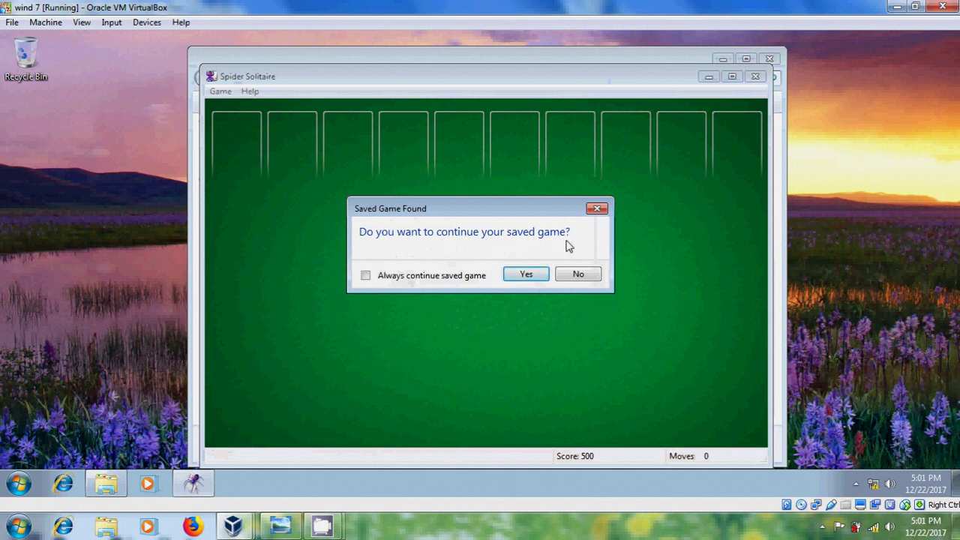
{"action": "left_click", "coordinate": [529, 275]}
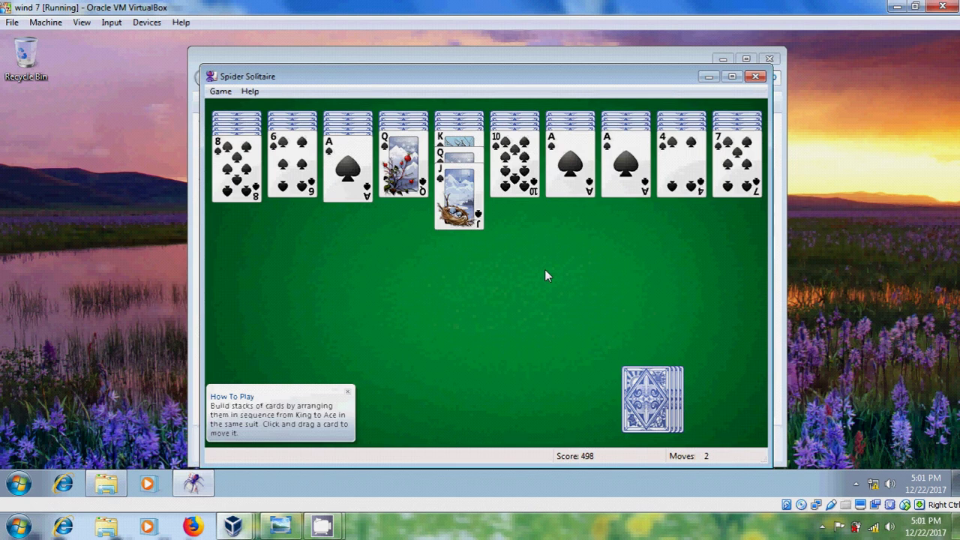
- On the server, open the hai note in the user's .V2 profile Desktop folder to confirm 'Hai Youtube'
{"action": "mouse_move", "coordinate": [232, 527]}
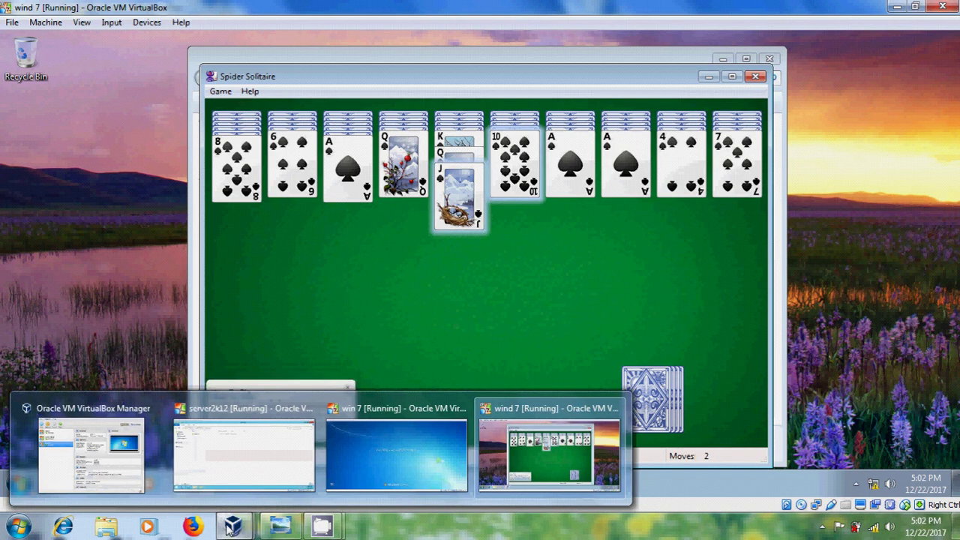
{"action": "left_click", "coordinate": [253, 456]}
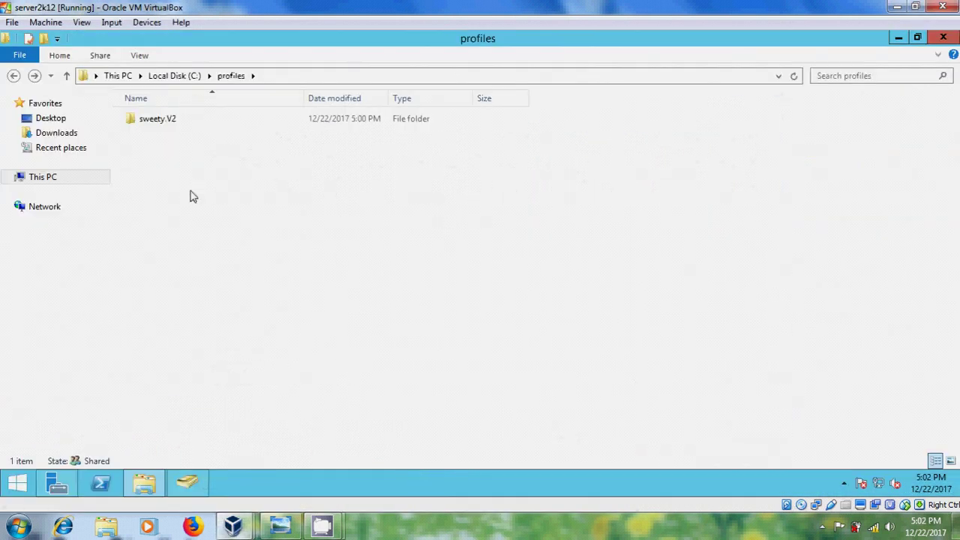
{"action": "double_click", "coordinate": [169, 123]}
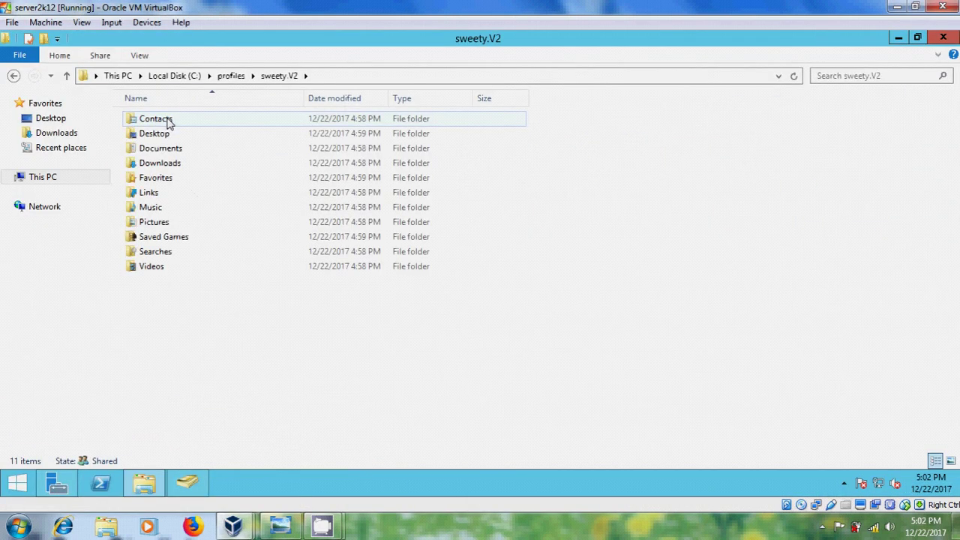
{"action": "double_click", "coordinate": [213, 135]}
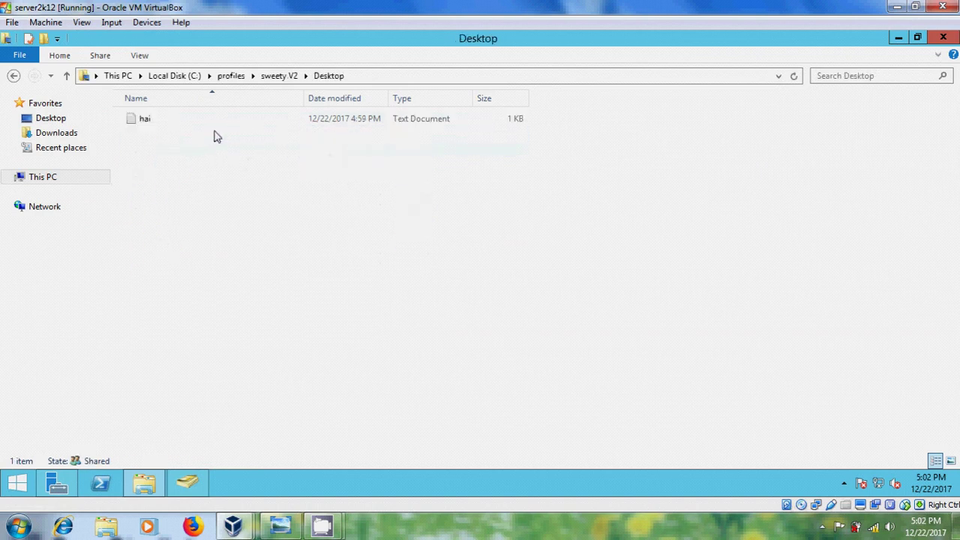
{"action": "double_click", "coordinate": [158, 122]}
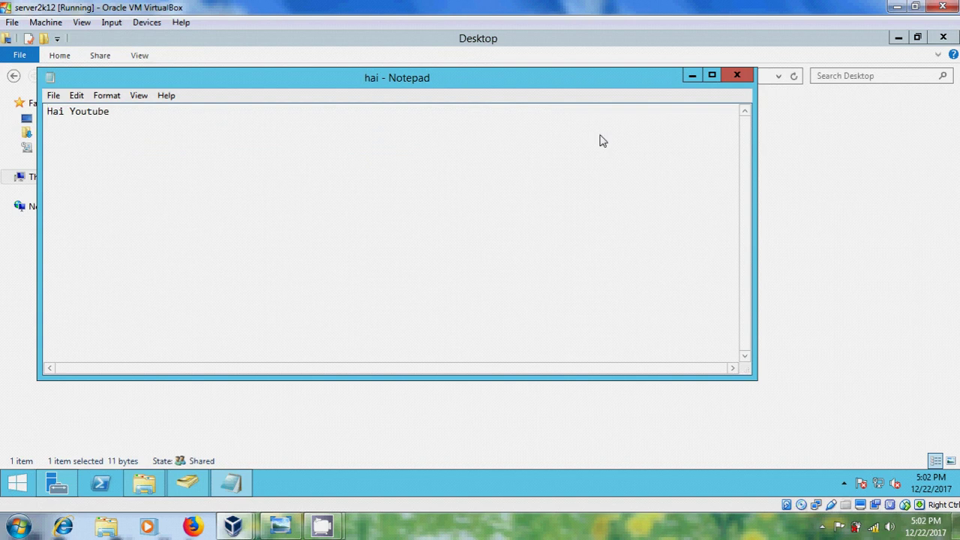
{"action": "left_click", "coordinate": [736, 76]}
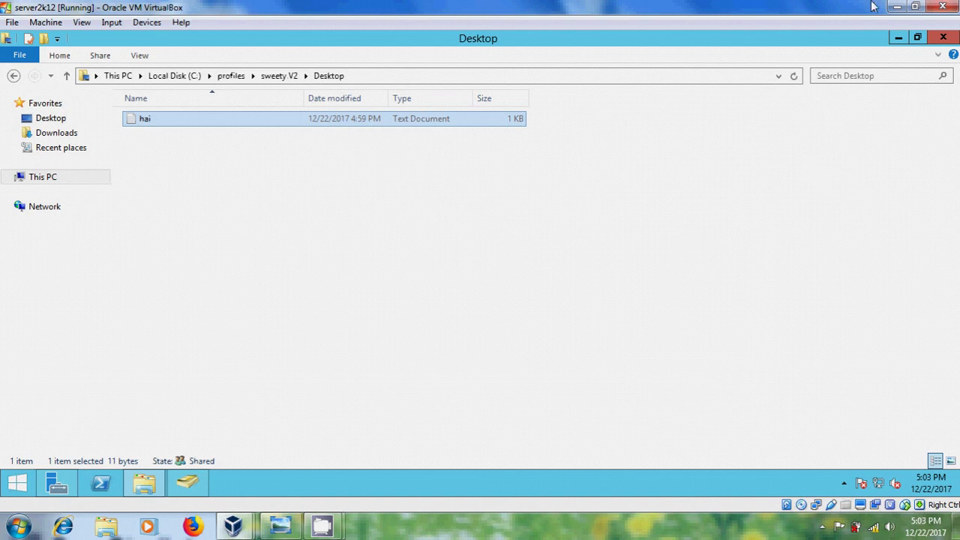
- Minimize all three VirtualBox VM windows to show the host desktop
{"action": "left_click", "coordinate": [898, 6]}
{"action": "left_click", "coordinate": [898, 7]}
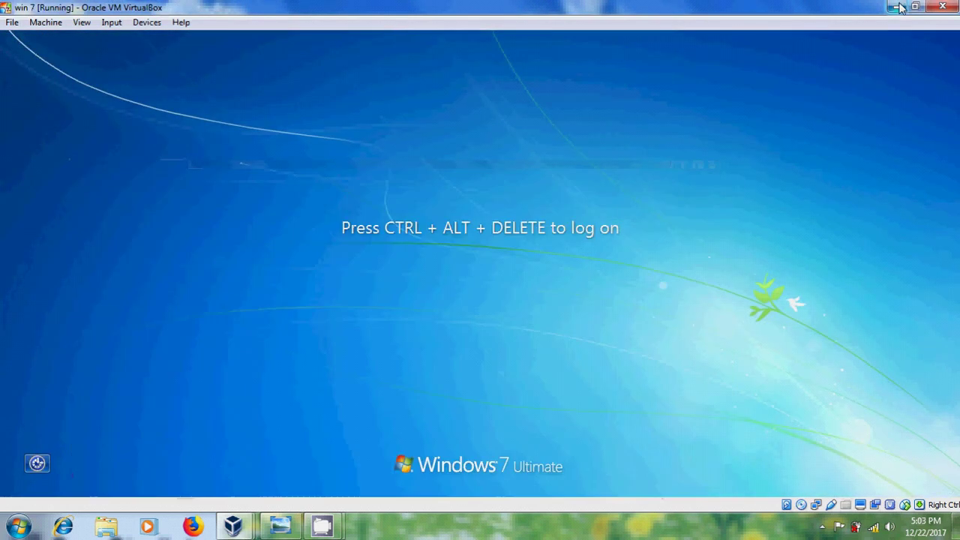
{"action": "left_click", "coordinate": [898, 7]}
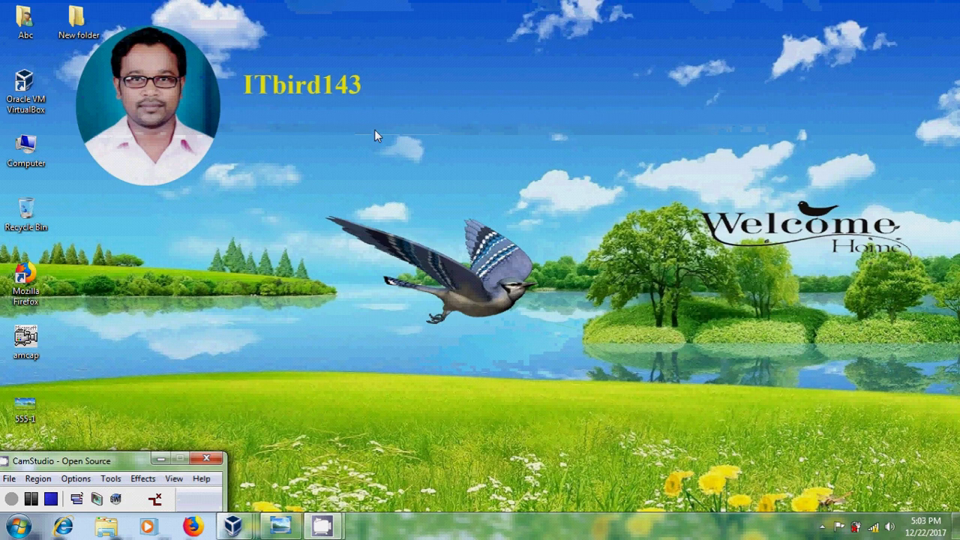